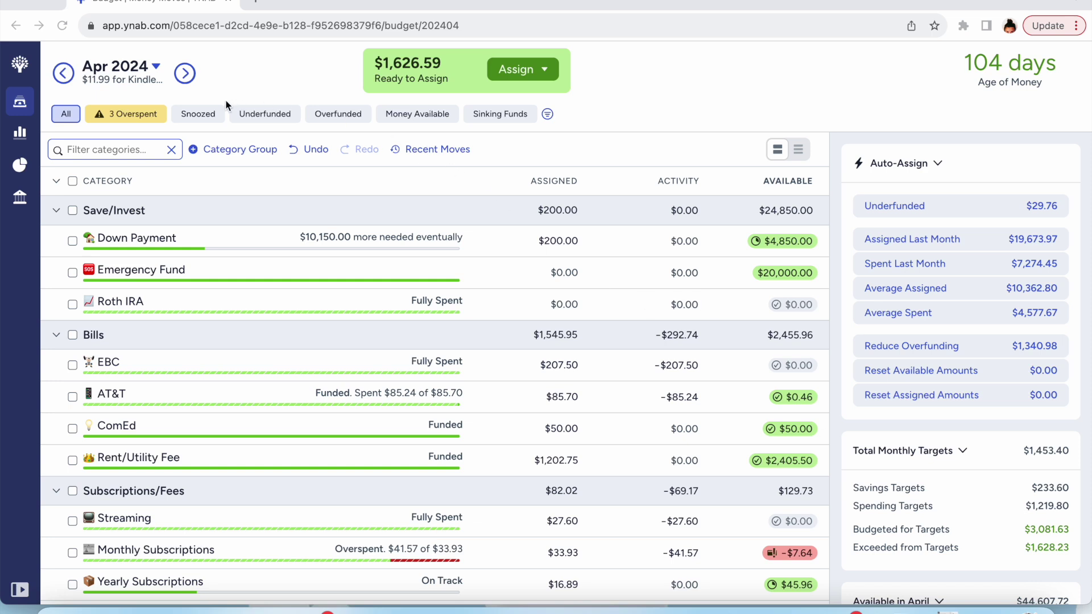
Step: Check the April 2024 note about Kindle Unlimited and add $11.99 to the amount assigned to Monthly Subscriptions
click(121, 81)
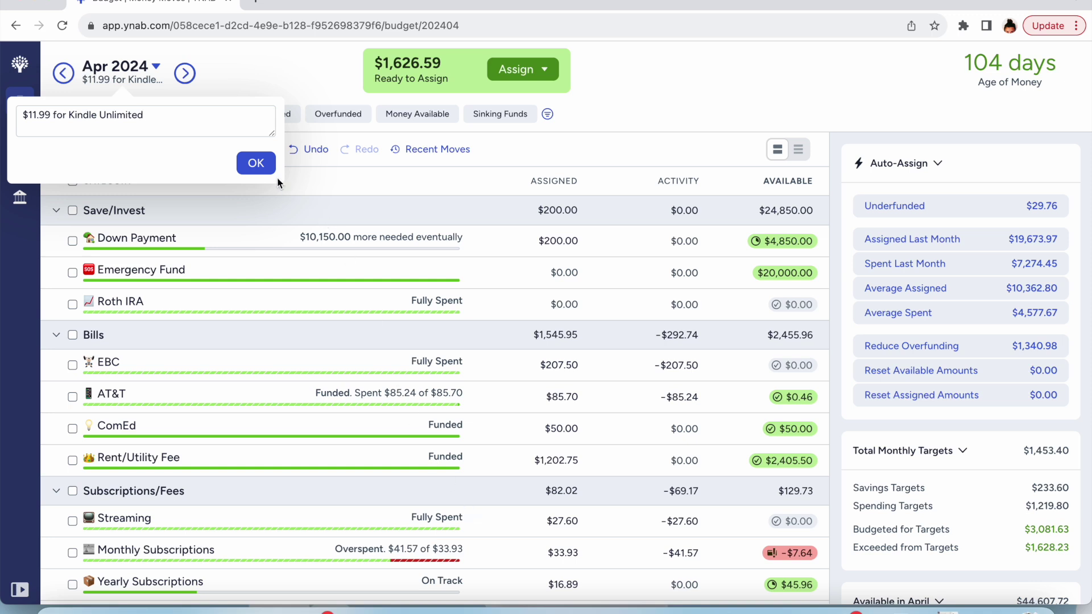
click(254, 165)
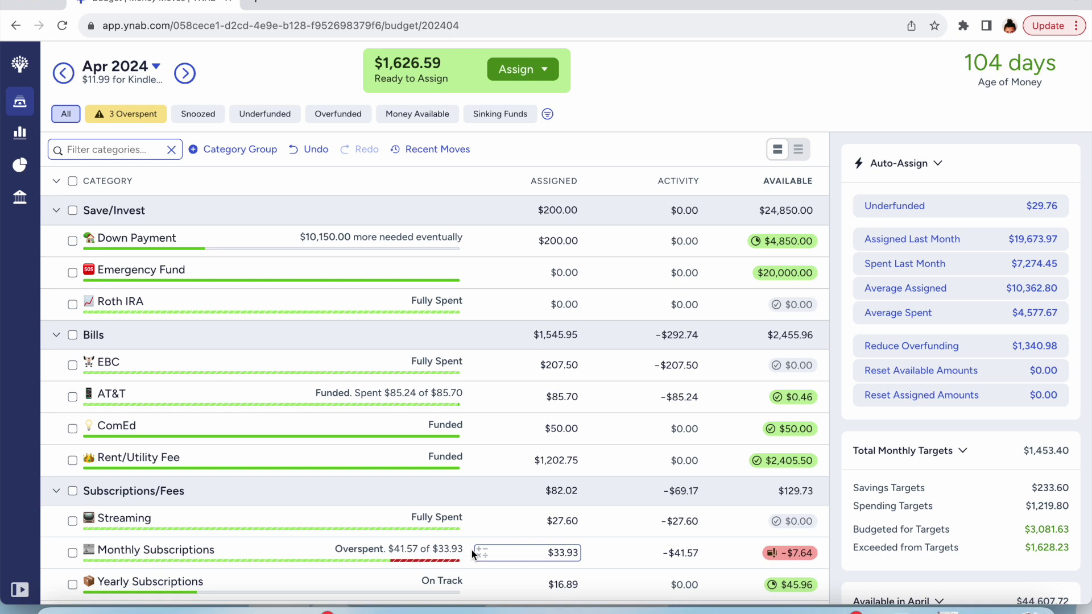
click(473, 551)
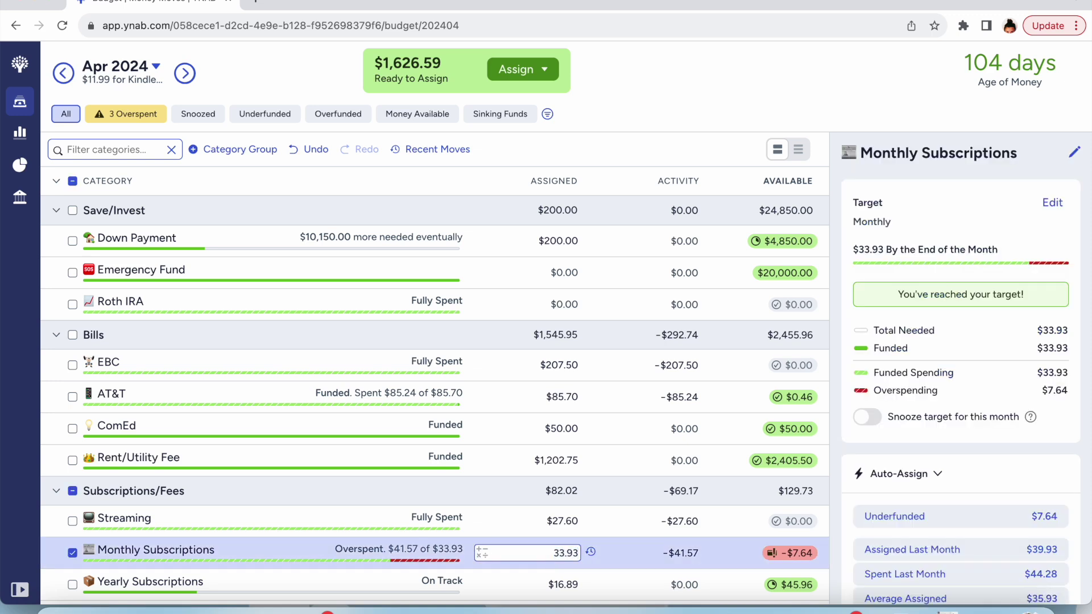
key(ctrl+a)
click(577, 552)
text(+11.99)
click(692, 116)
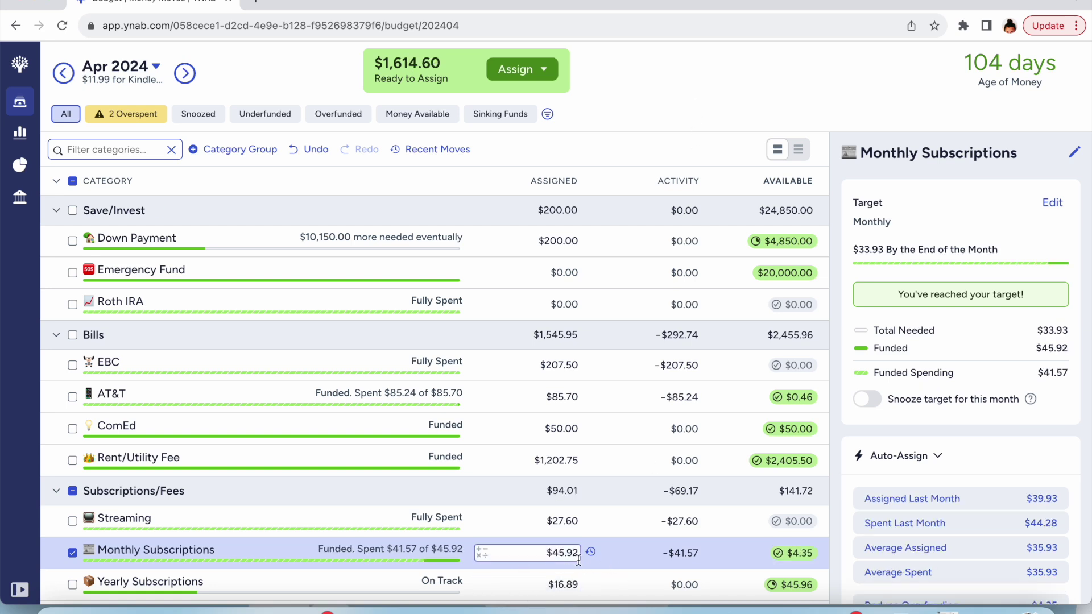
click(73, 552)
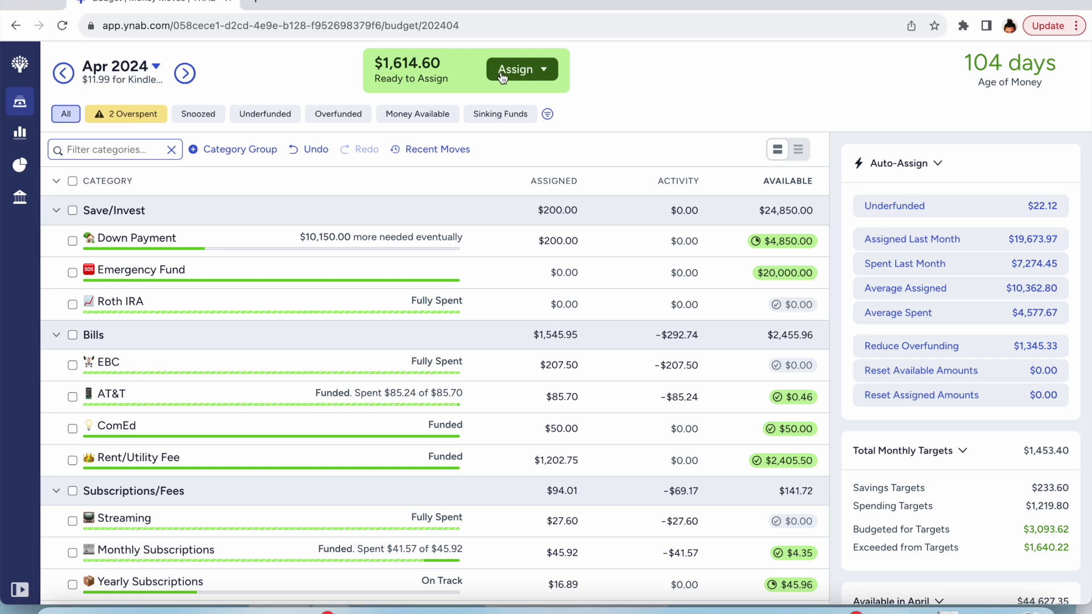
Step: Review only the overspent April categories and return to the view of all categories
click(148, 117)
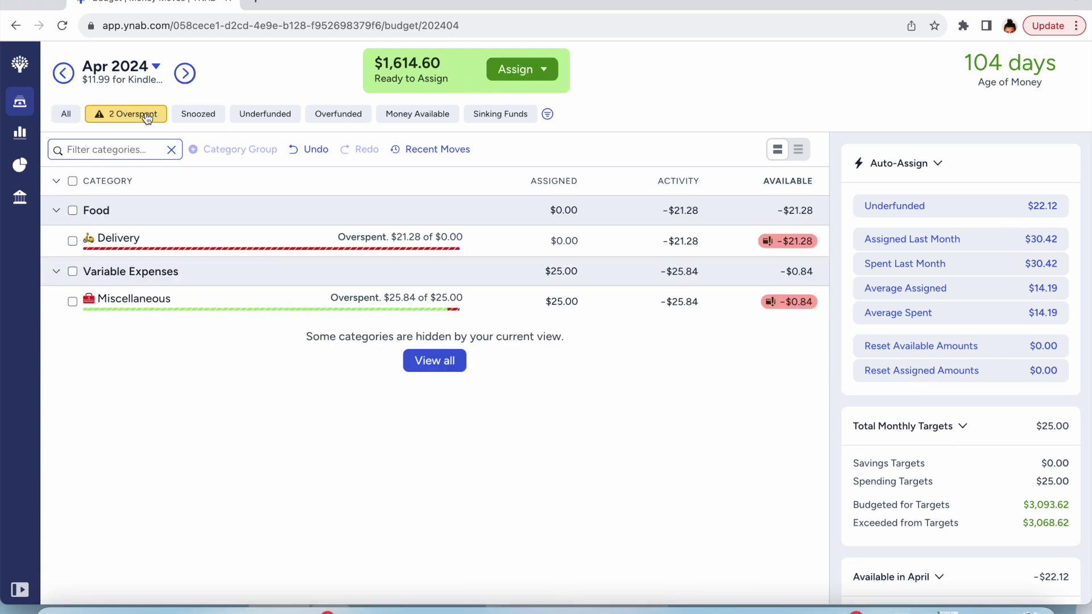
click(538, 490)
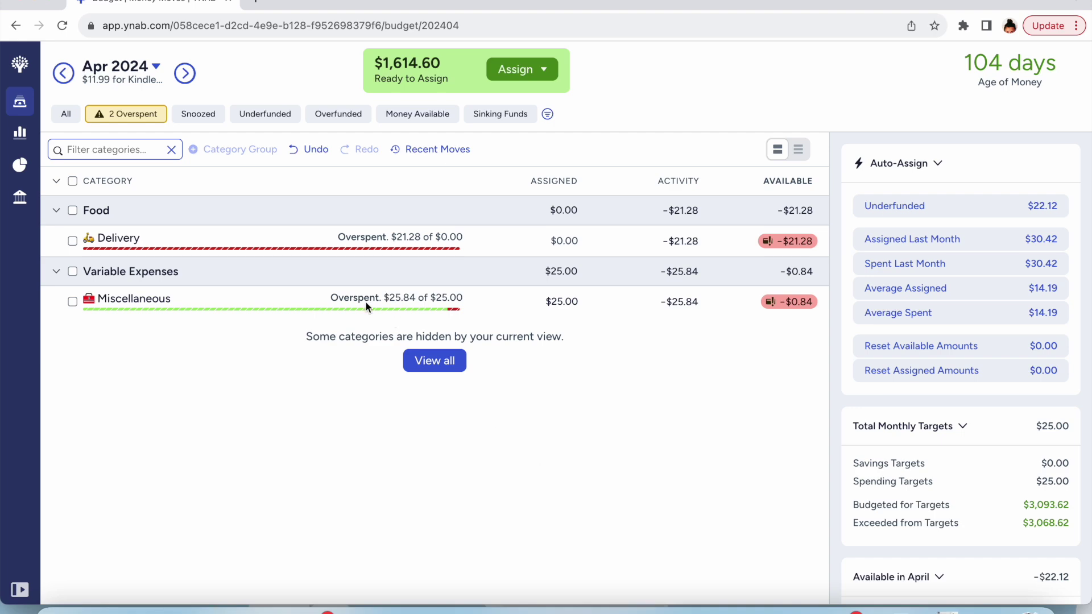
click(67, 117)
Step: Cover the overspending in the Delivery category with money from Dining Out
scroll(412, 459, down, 1)
scroll(412, 460, down, 6)
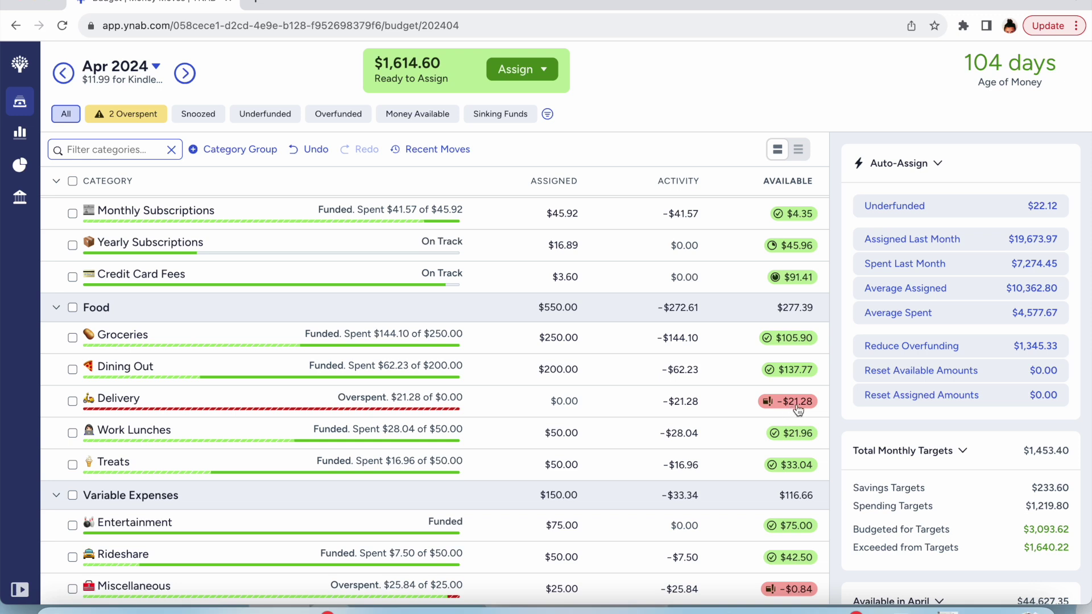
mouse_move(799, 372)
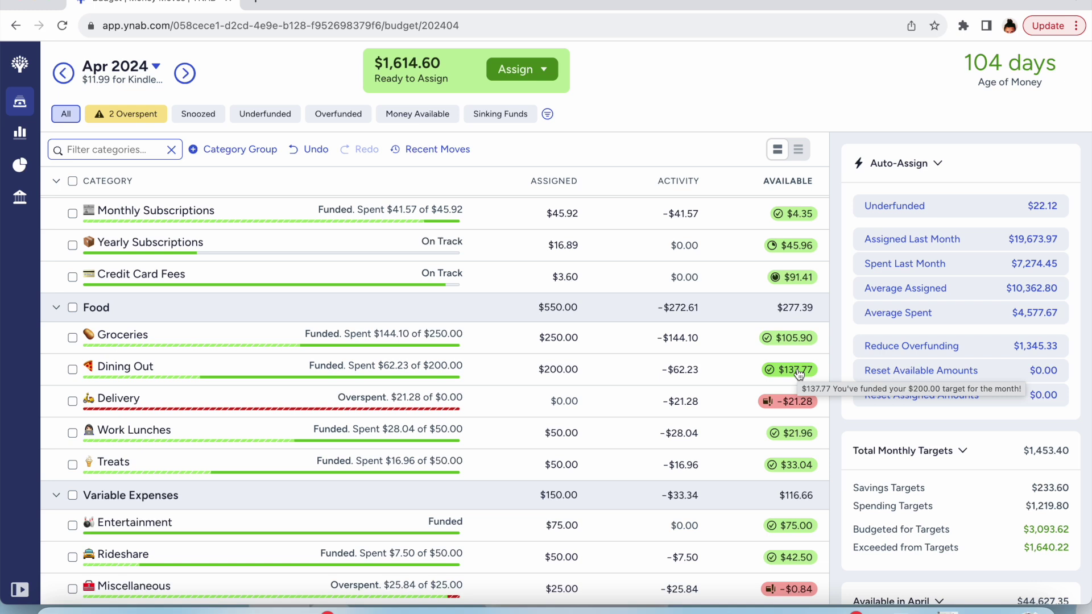
click(794, 407)
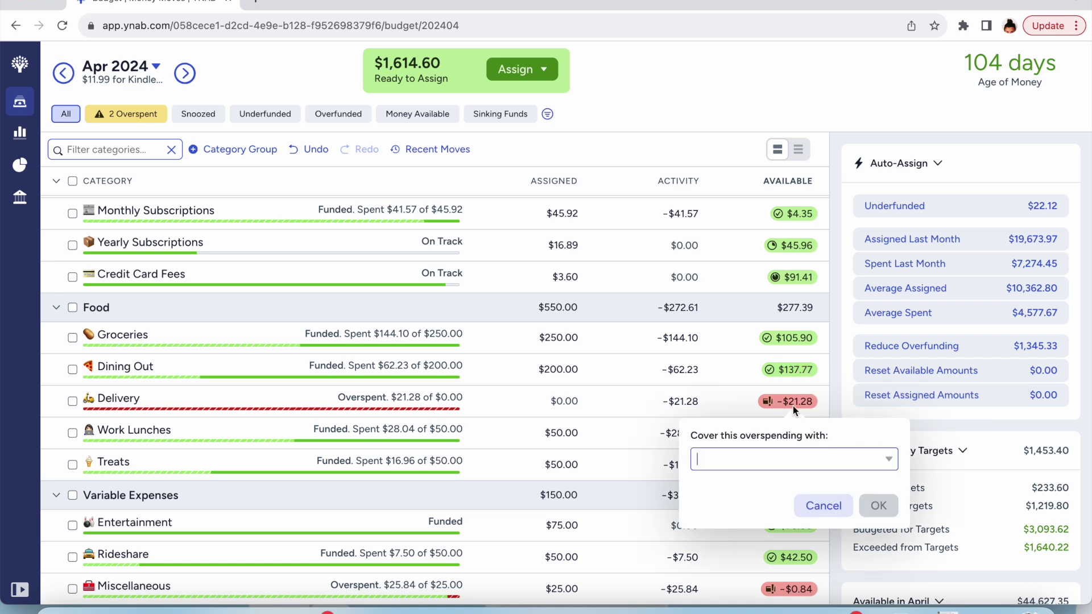
text(dini)
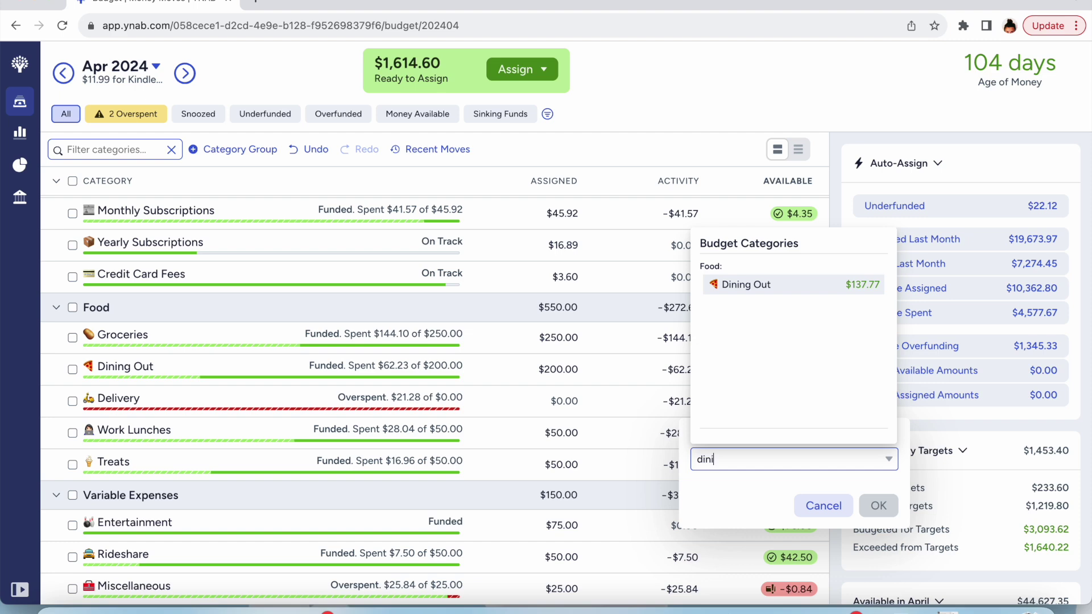
click(811, 284)
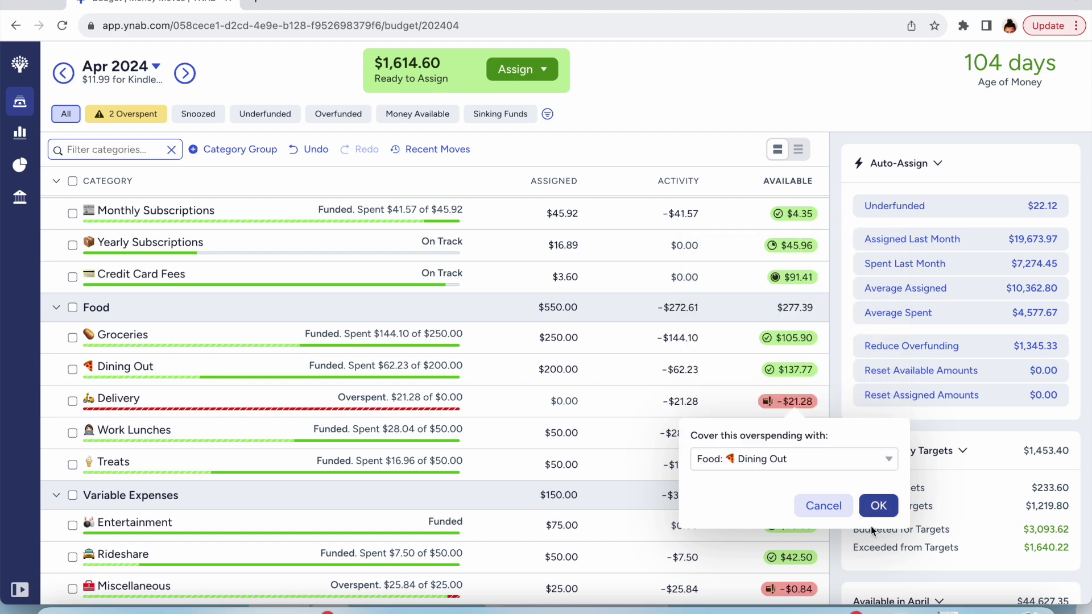
click(878, 506)
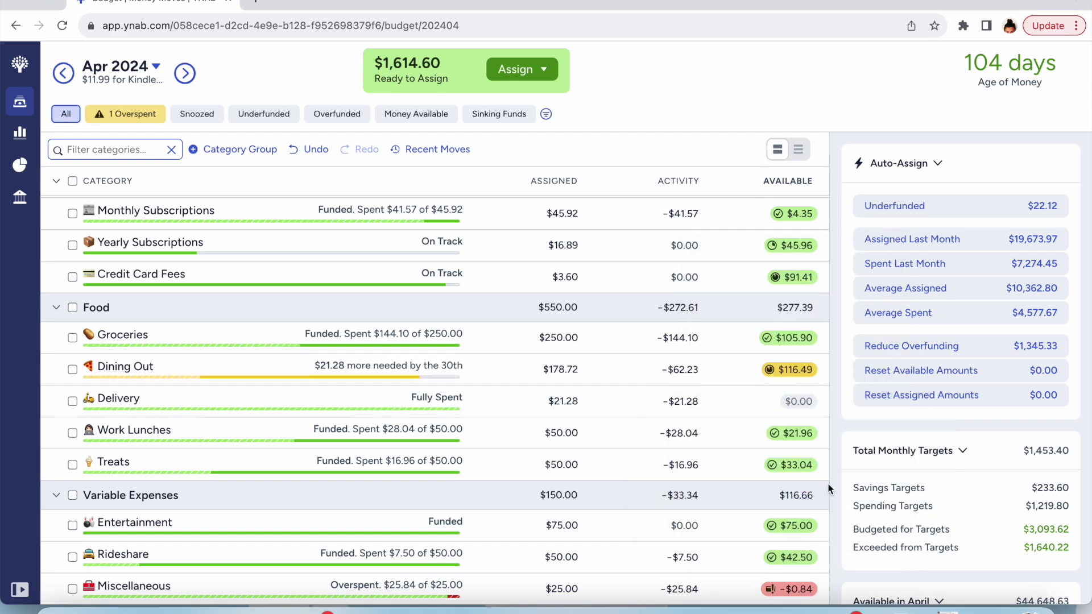
Step: Snooze the Dining Out target for this month and deselect the category
click(620, 376)
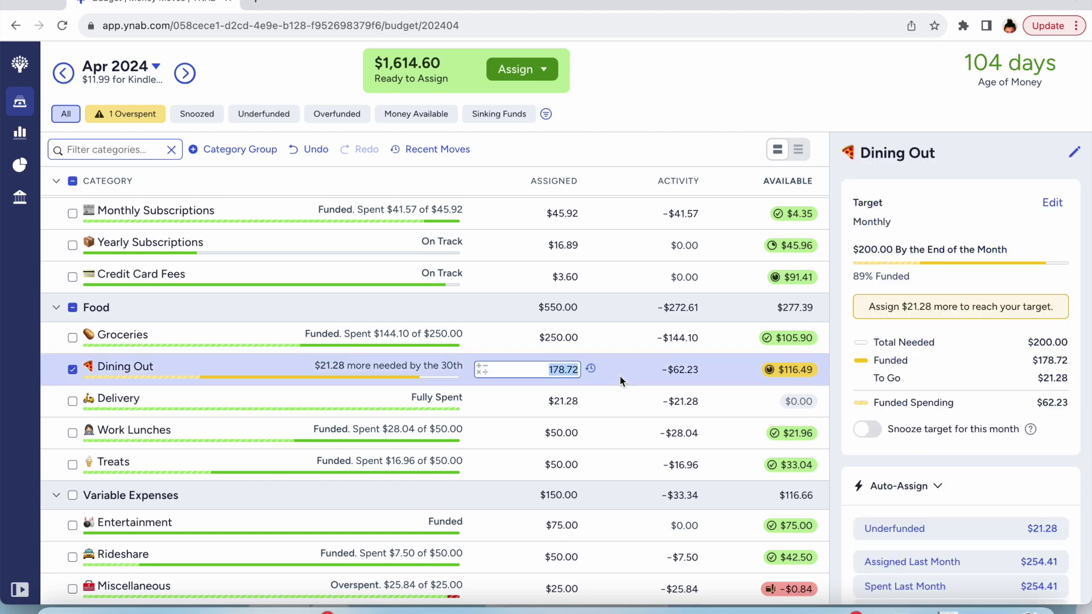
click(868, 430)
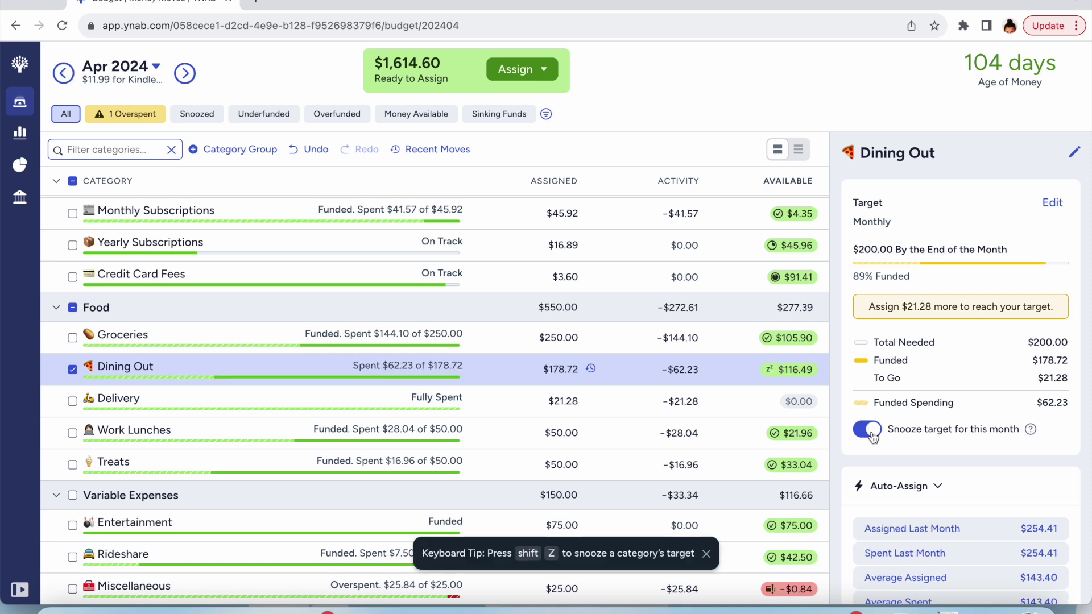
click(72, 370)
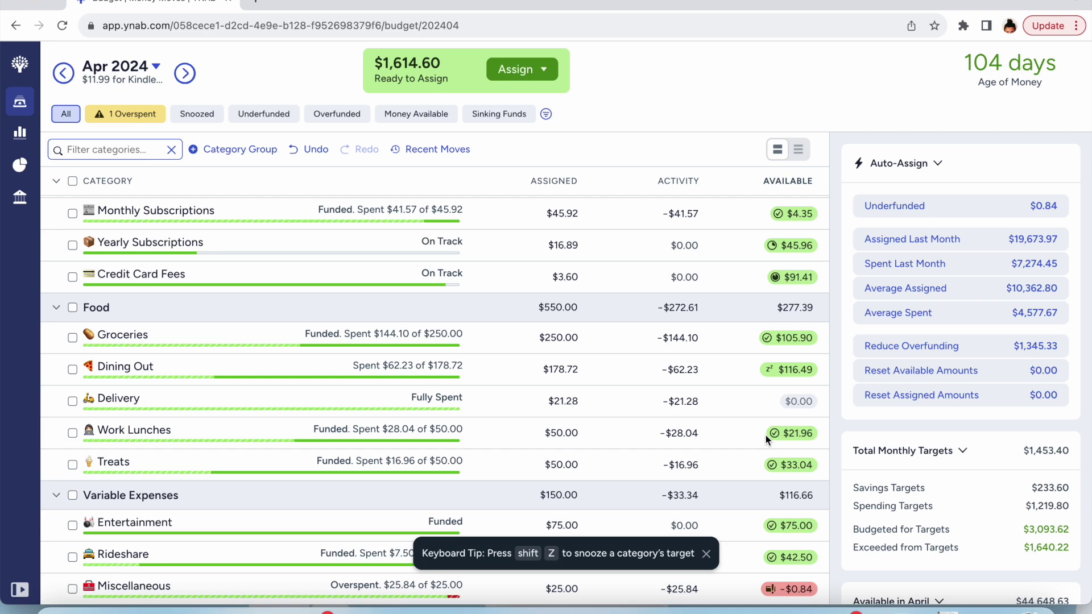
Step: Add $0.84 to the amount assigned to Miscellaneous under Variable Expenses and deselect the category
scroll(765, 435, down, 2)
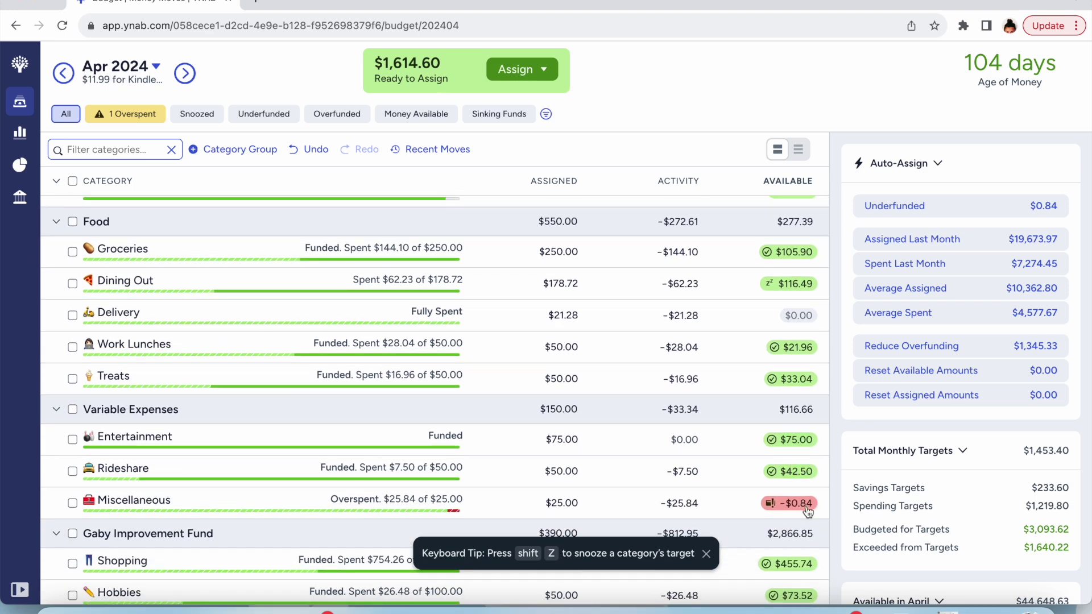
mouse_move(808, 512)
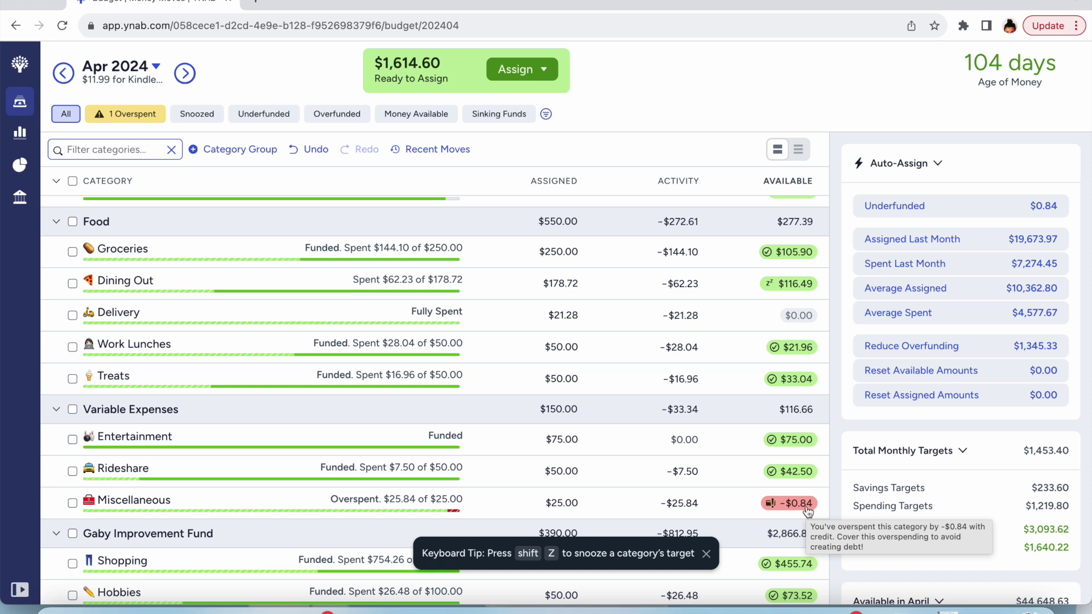
click(680, 503)
click(681, 111)
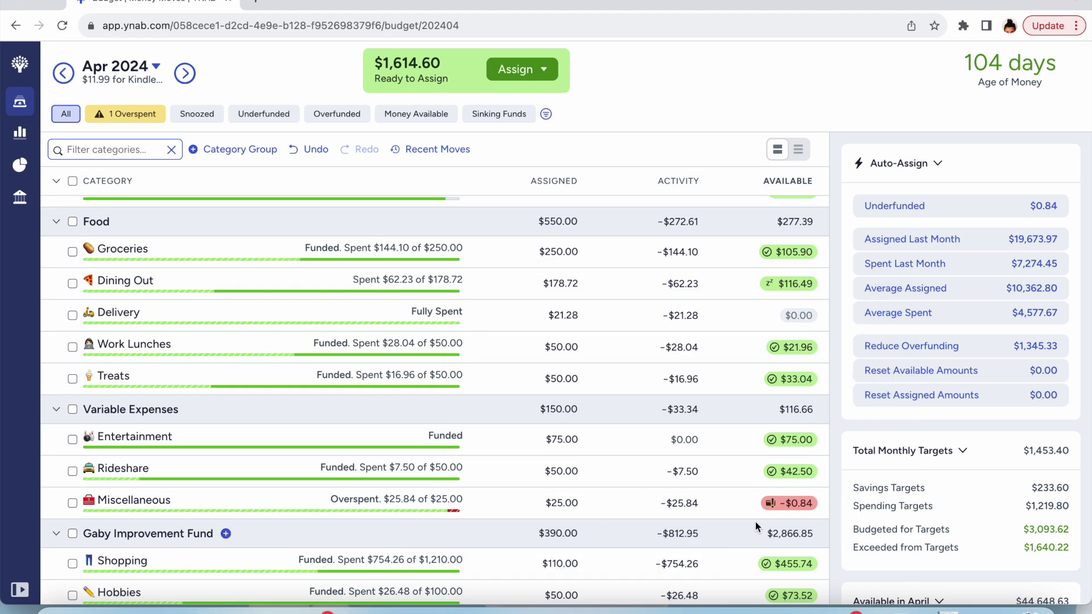
click(561, 503)
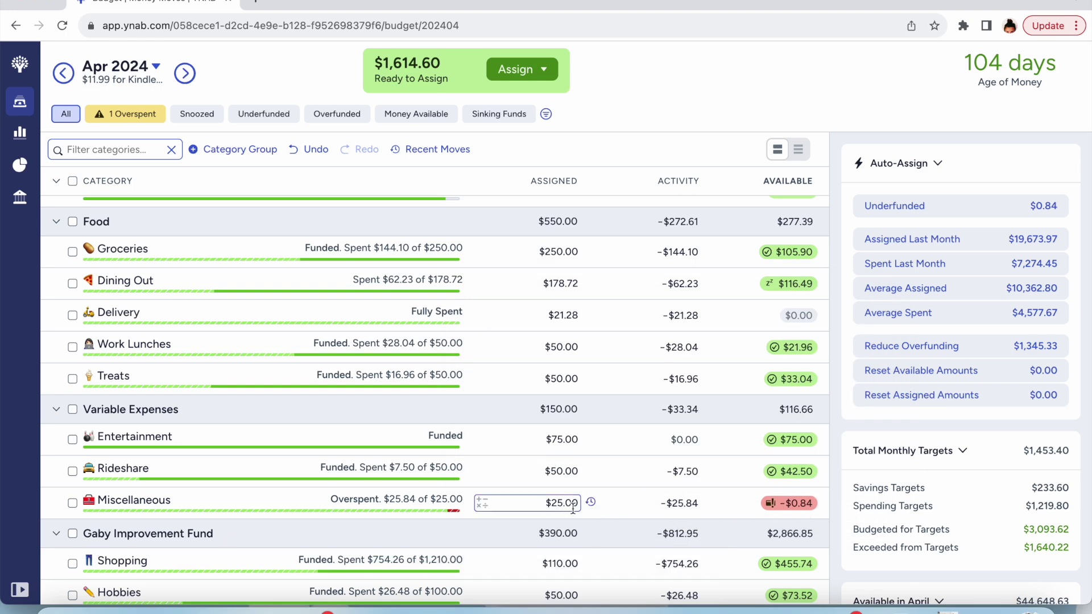
click(573, 504)
text(+.84)
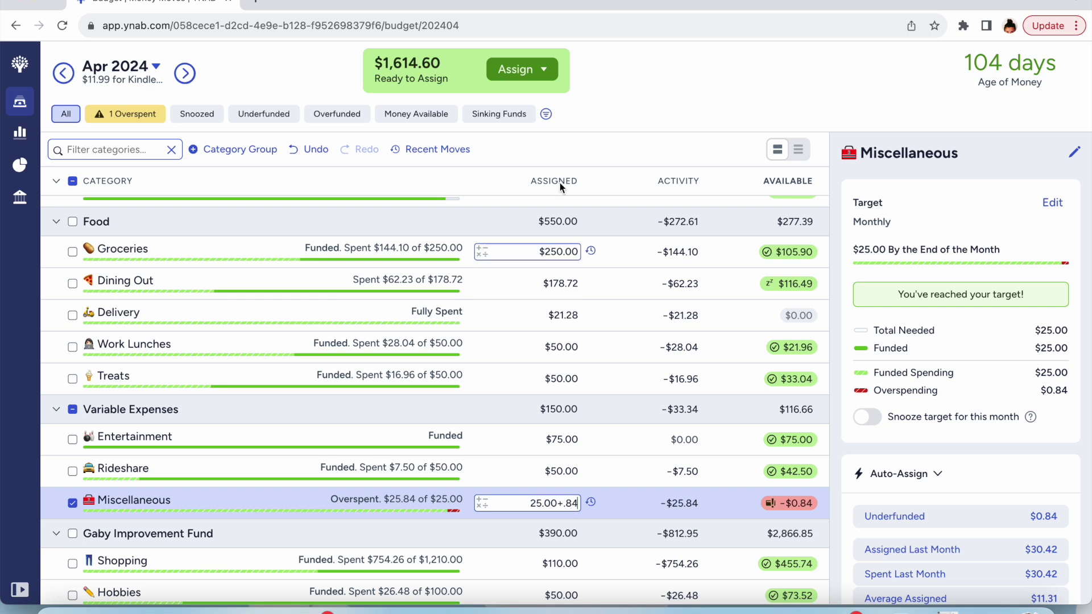
key(Return)
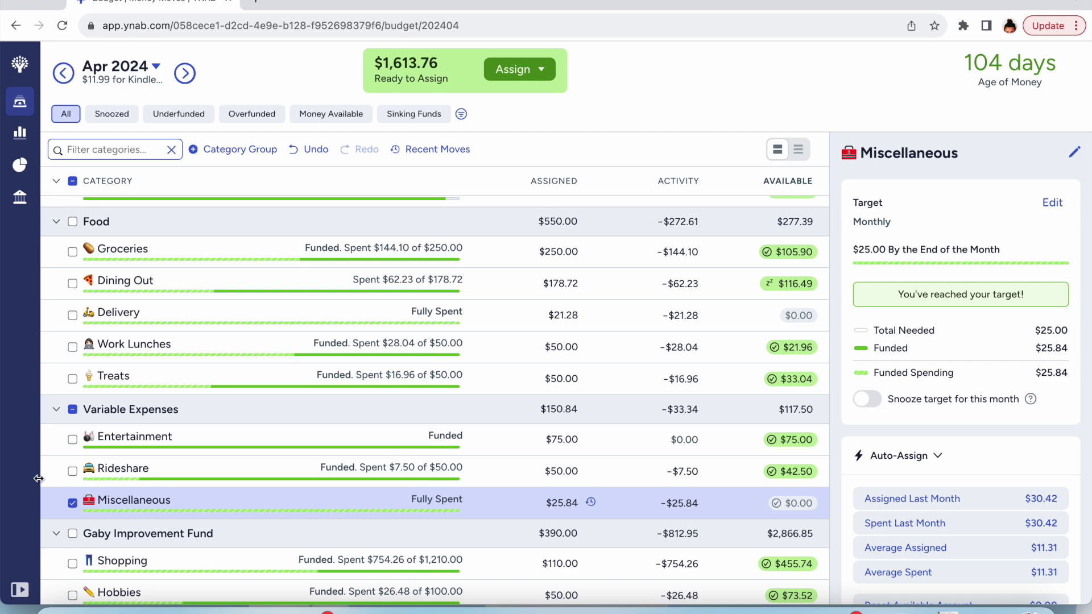
click(74, 504)
Step: Go to the May 2024 budget and add $103.75 to the amount assigned to EBC
scroll(128, 408, up, 7)
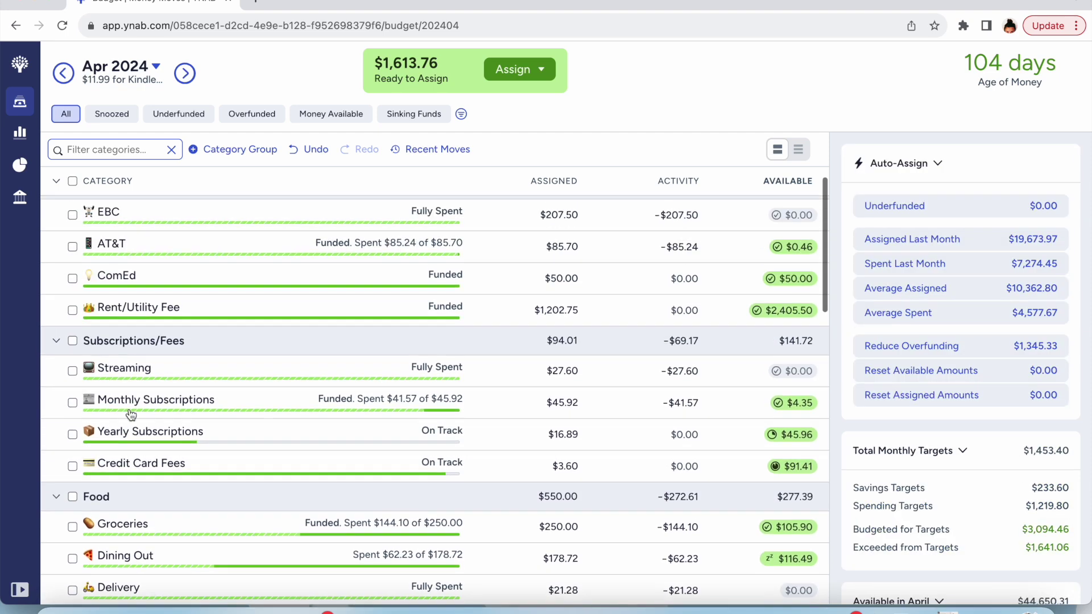
click(185, 73)
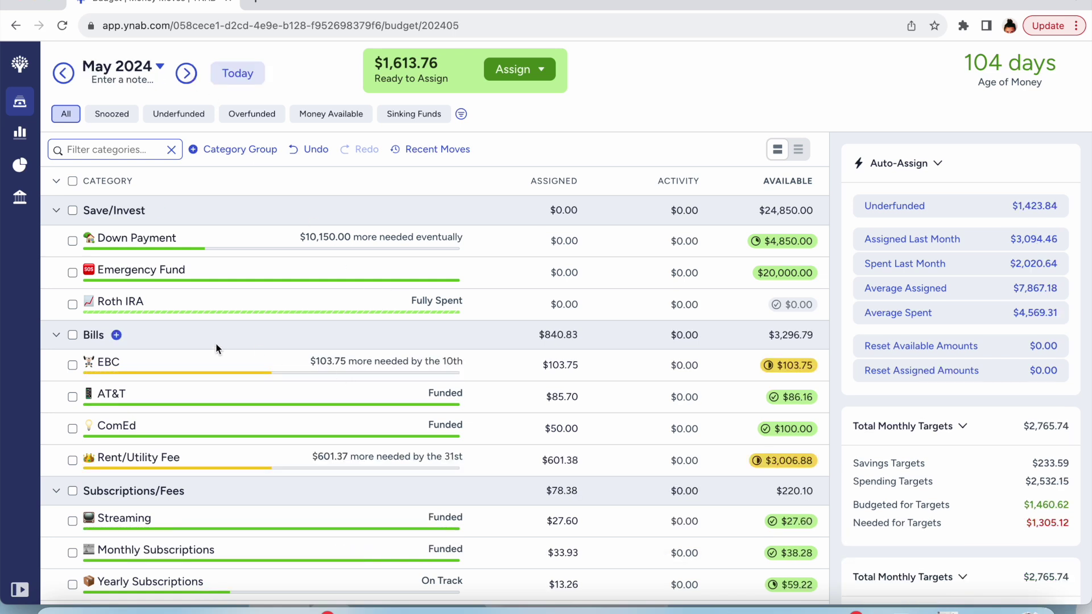
click(577, 367)
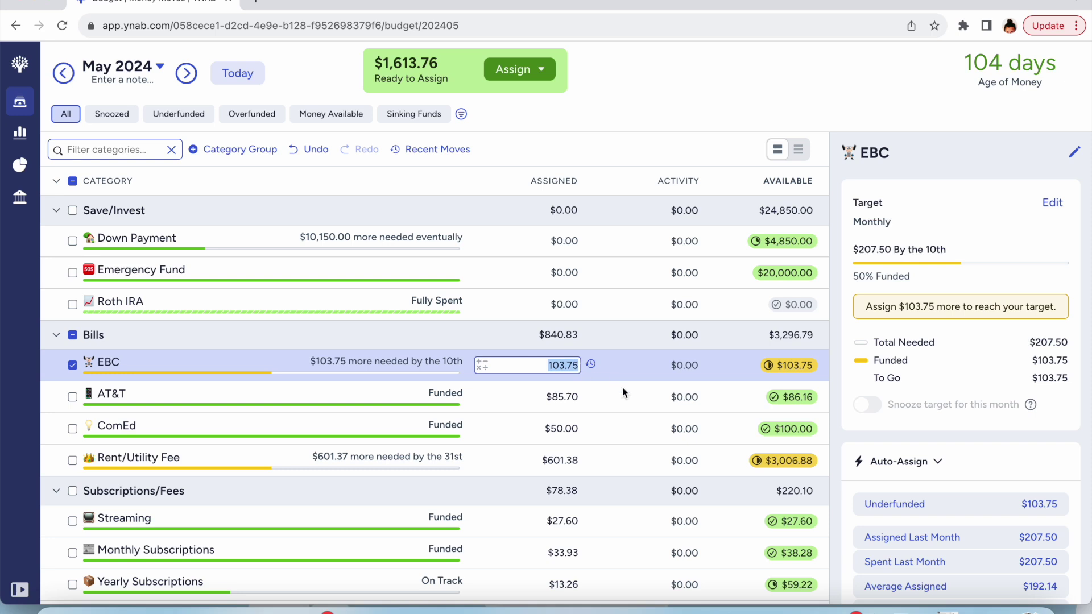
key(End)
text(+103.75)
key(Return)
click(484, 432)
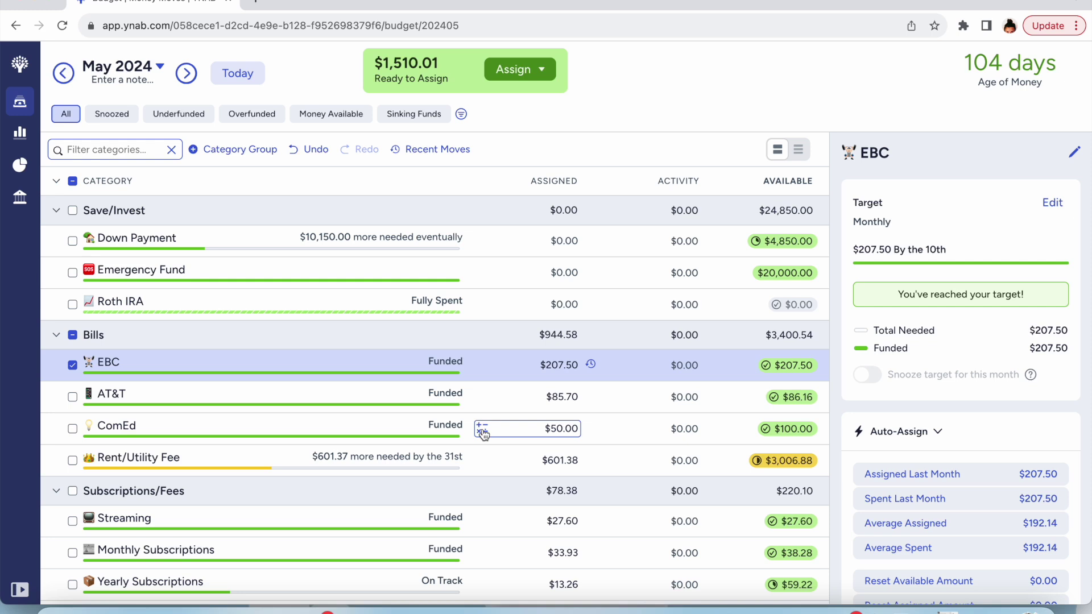
Step: Add $601.37 to May's assigned amount for Rent/Utility Fee and deselect the category
click(575, 462)
text(+)
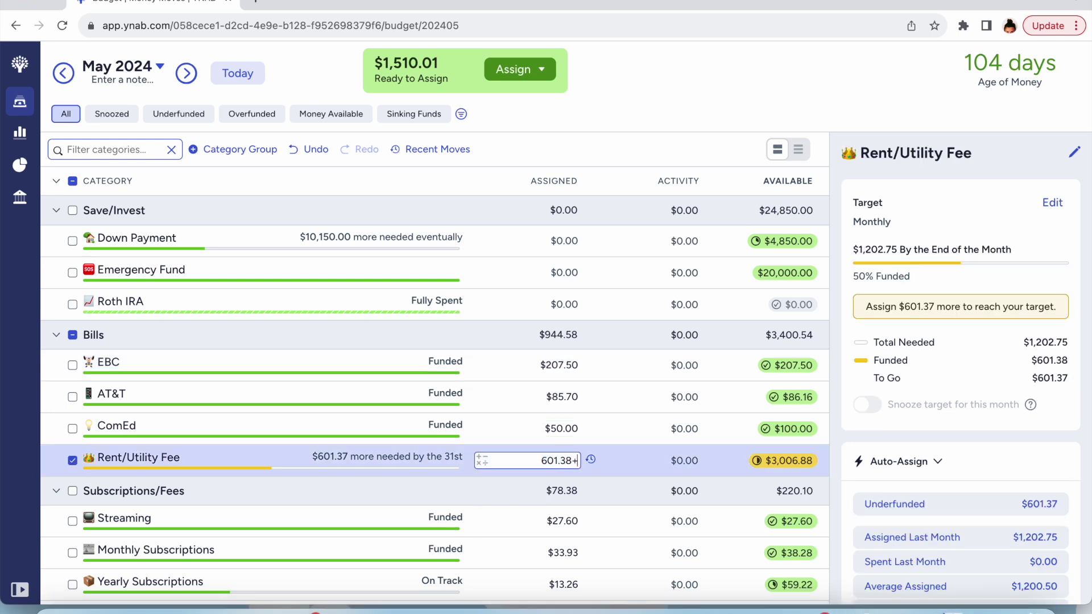
text(601.37)
key(Return)
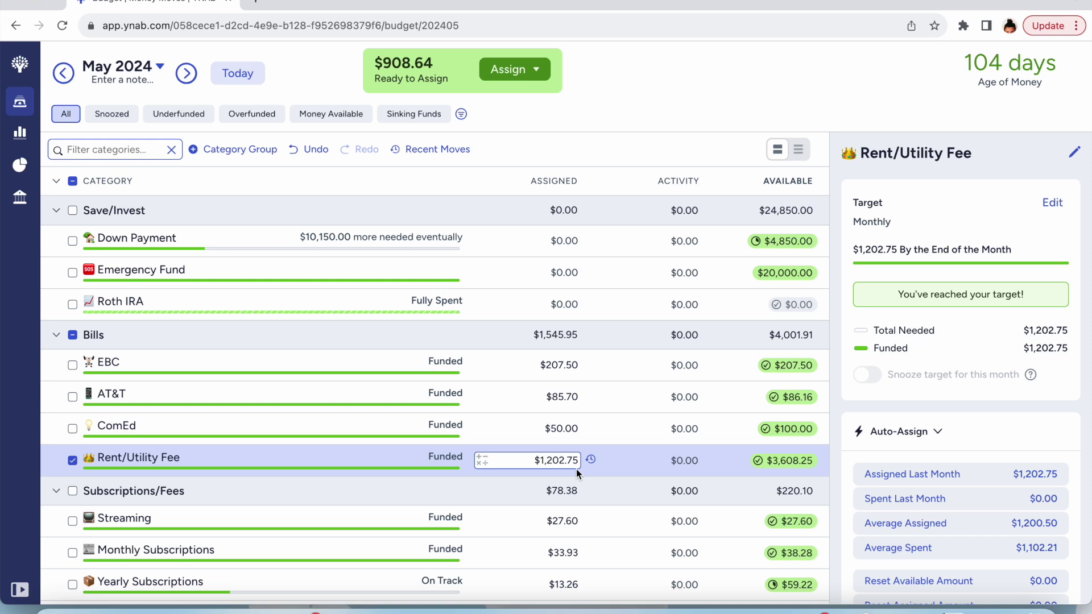
scroll(575, 468, down, 2)
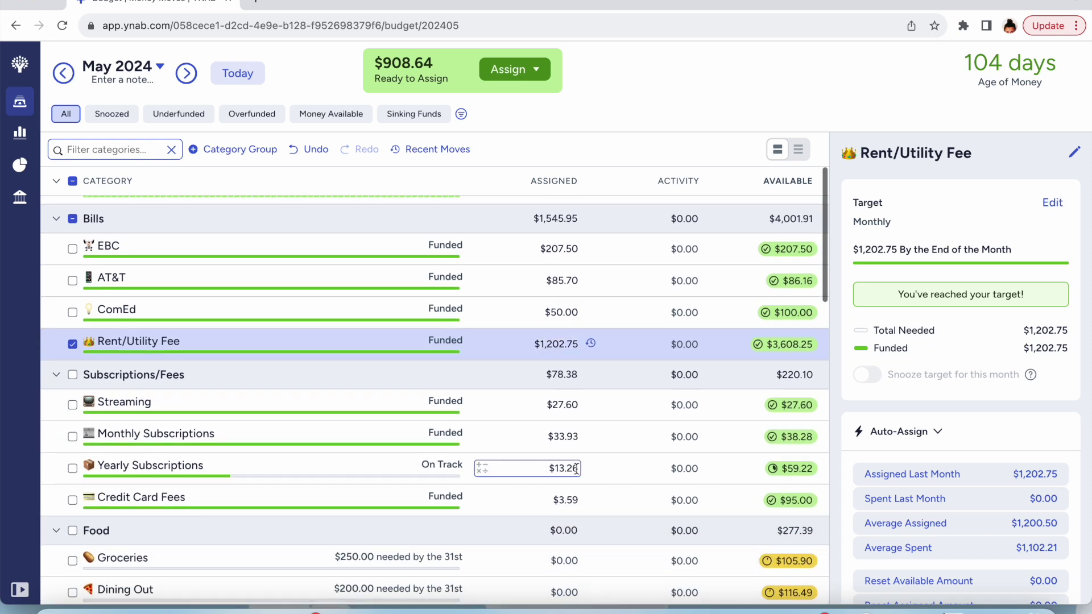
click(73, 343)
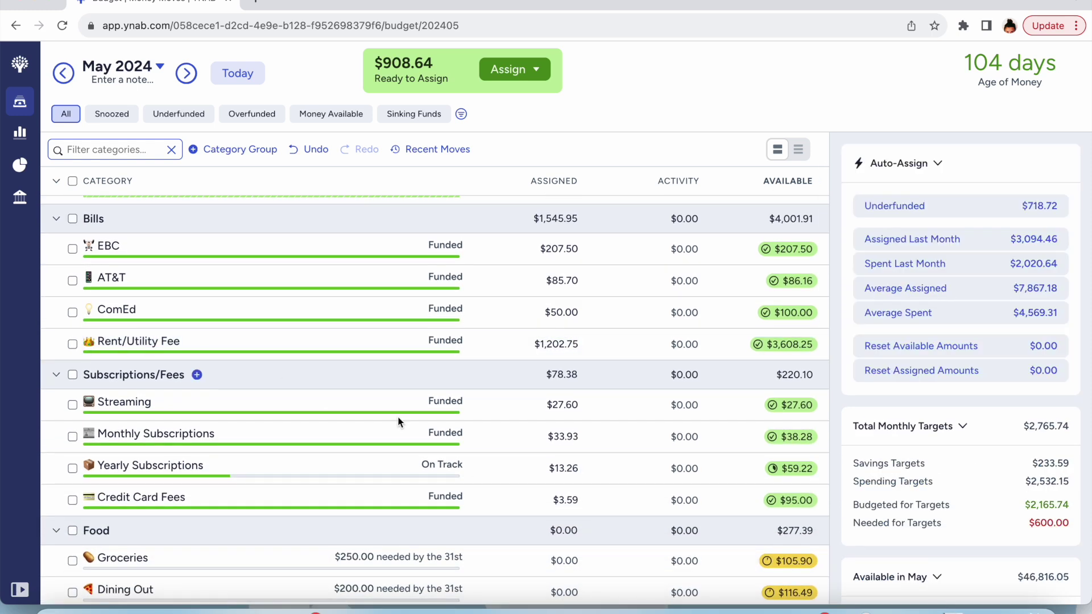
Step: Assign $250 to Groceries in the Food group for May
scroll(515, 479, down, 2)
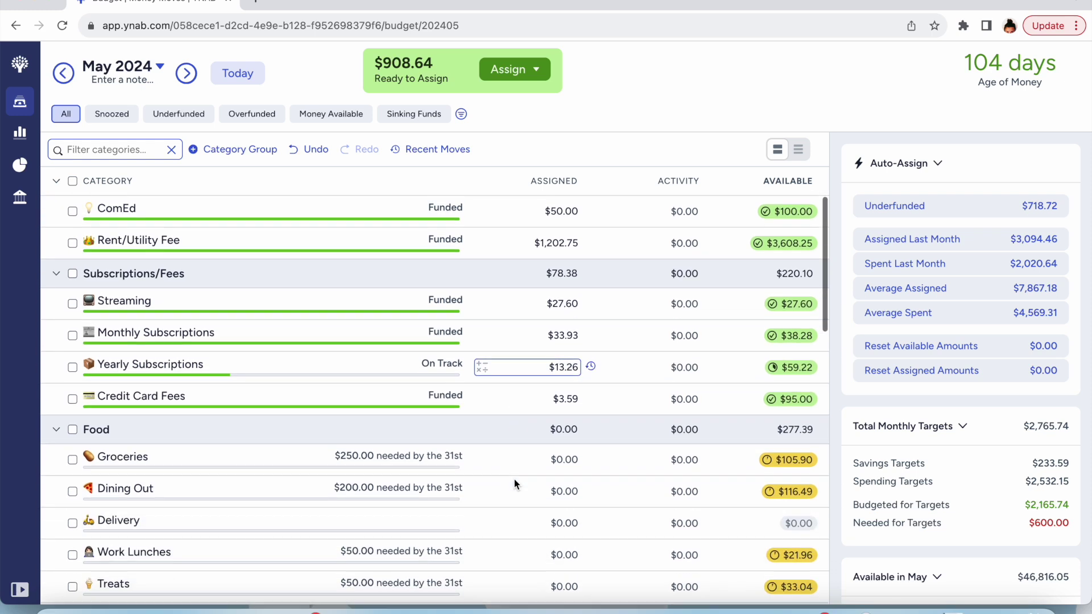
scroll(515, 479, down, 1)
click(564, 437)
text(250)
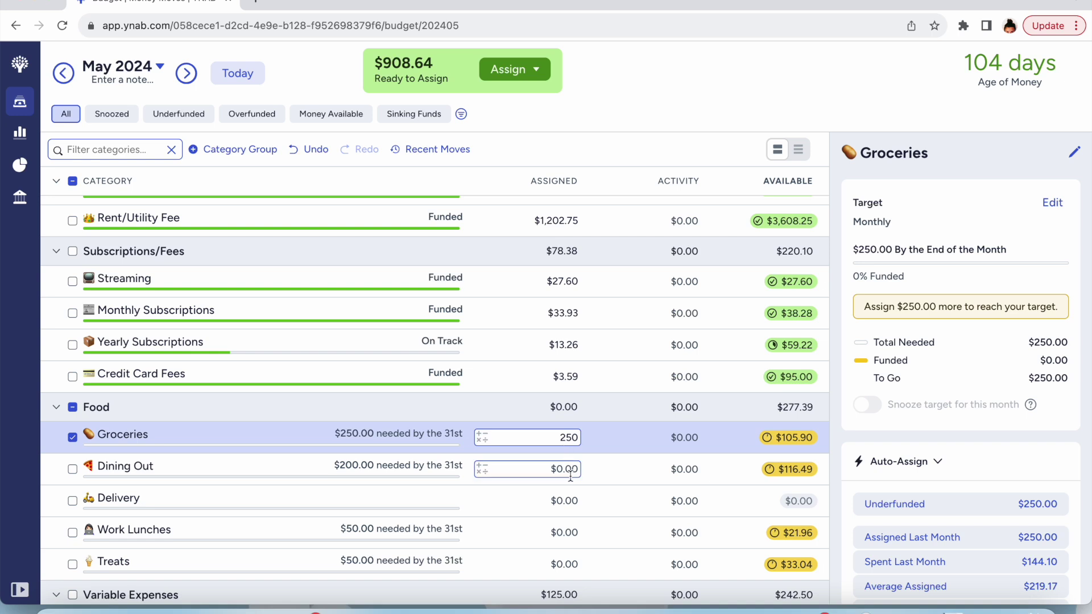
key(Return)
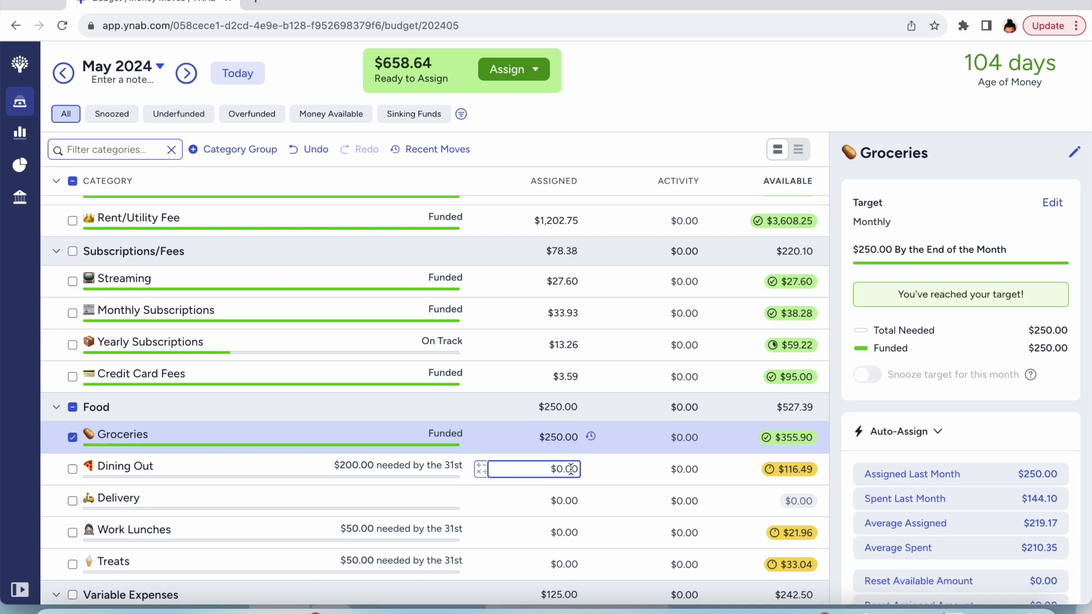
Step: Assign $50 each to Work Lunches and Treats in the Food group for May and clear the selection
click(568, 534)
text(50)
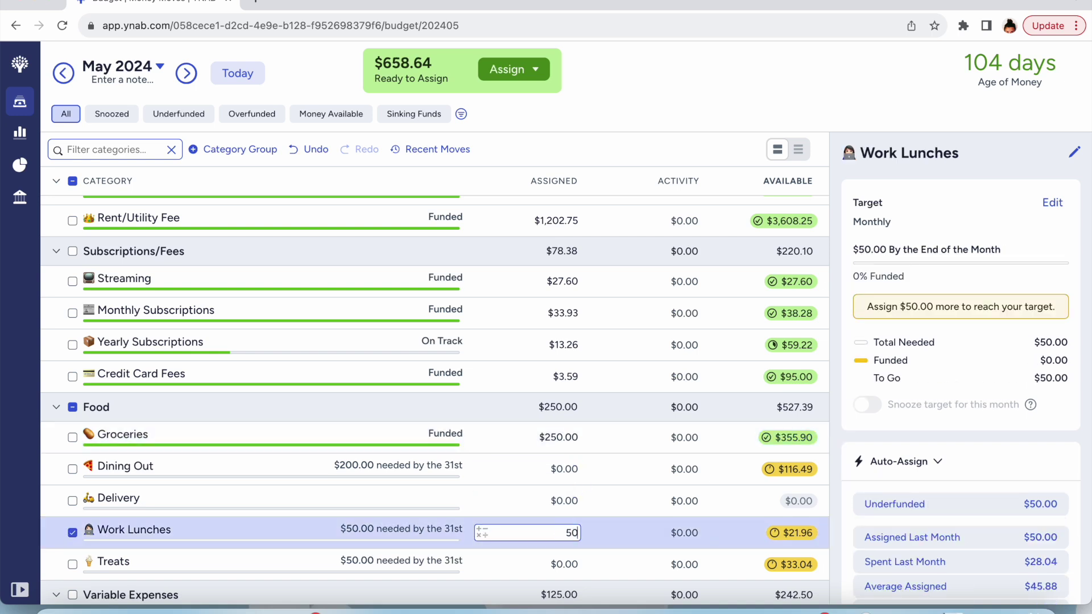
click(563, 567)
text(50)
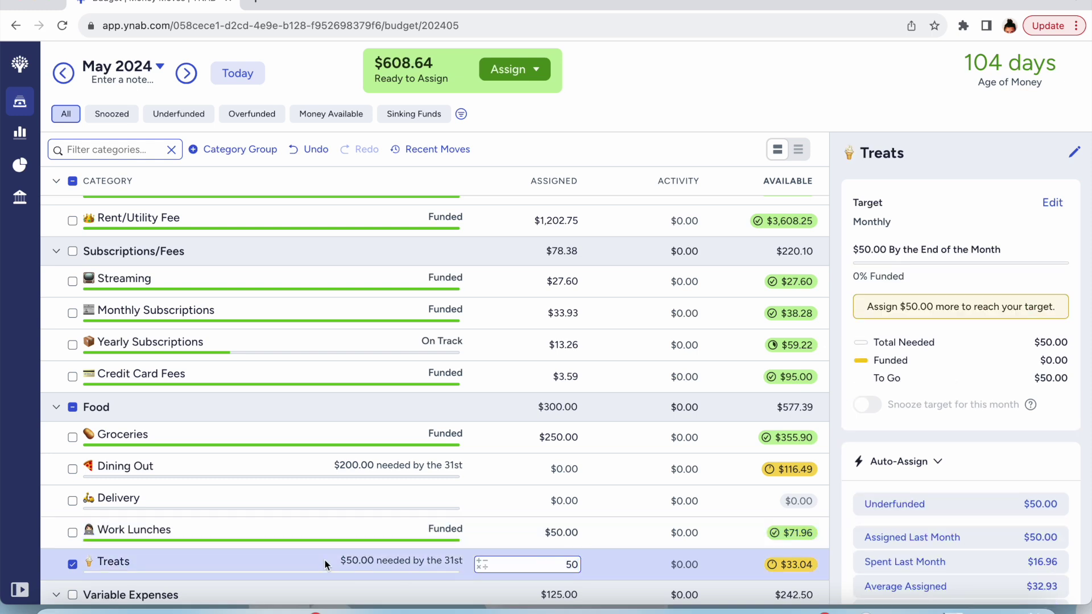
click(72, 564)
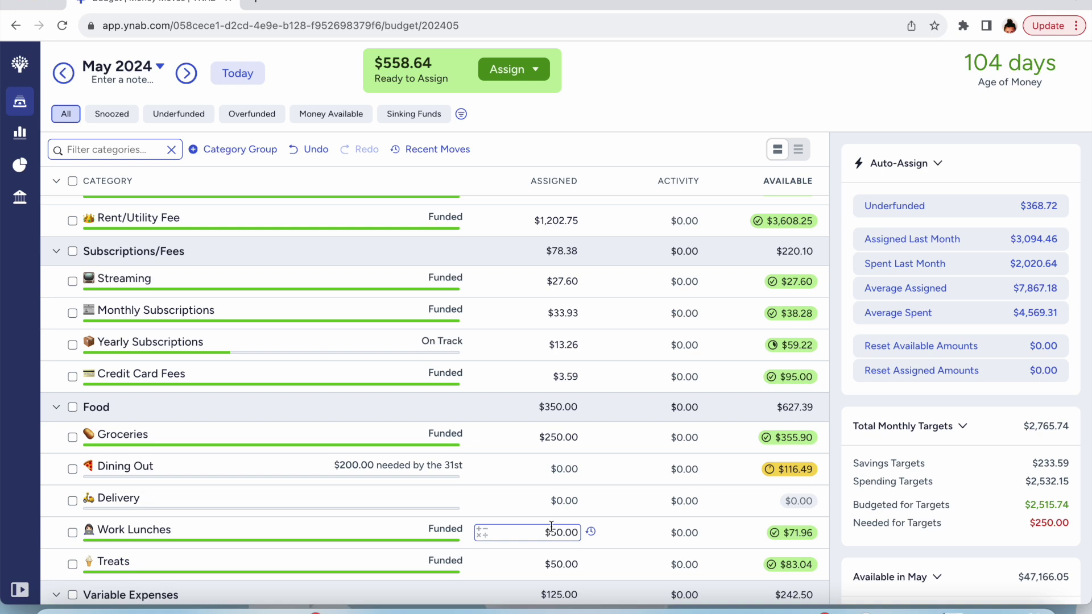
Step: Assign $200 to Dining Out in the Food group for May and deselect the category
click(560, 469)
text(200)
key(Return)
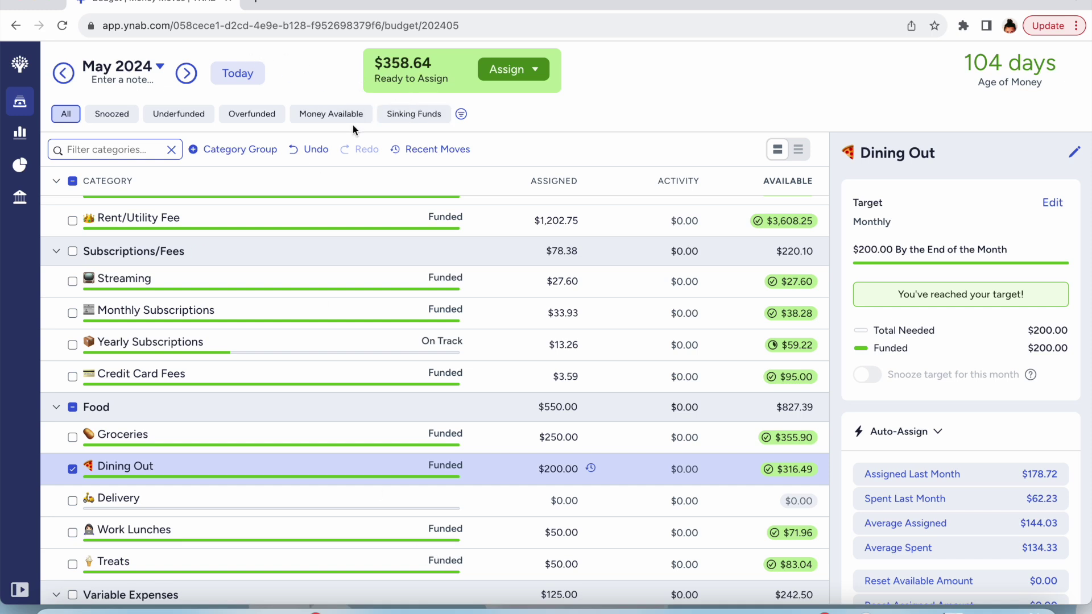
click(72, 469)
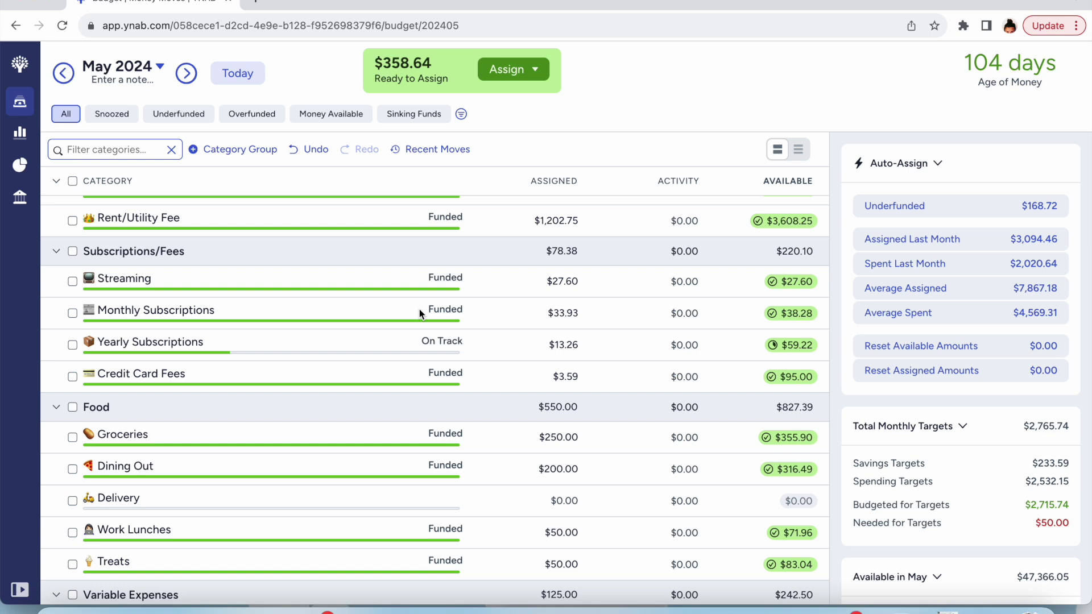
Step: Add $50 to May's assigned amount for Tennis under Gaby Improvement Fund and deselect the category
click(531, 498)
scroll(535, 492, down, 2)
scroll(534, 493, down, 4)
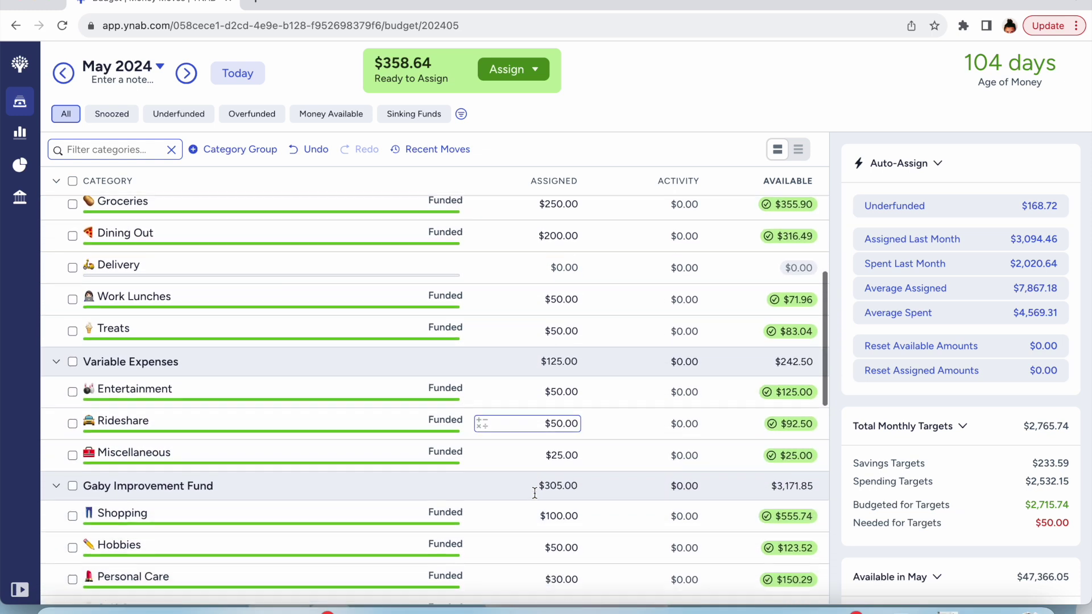
scroll(534, 493, down, 3)
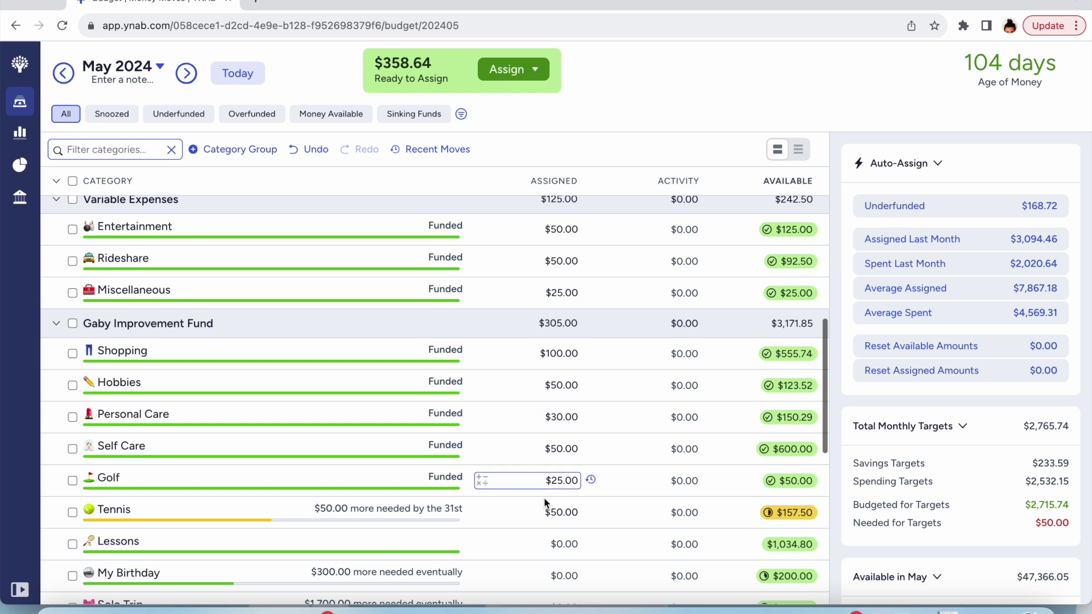
click(546, 512)
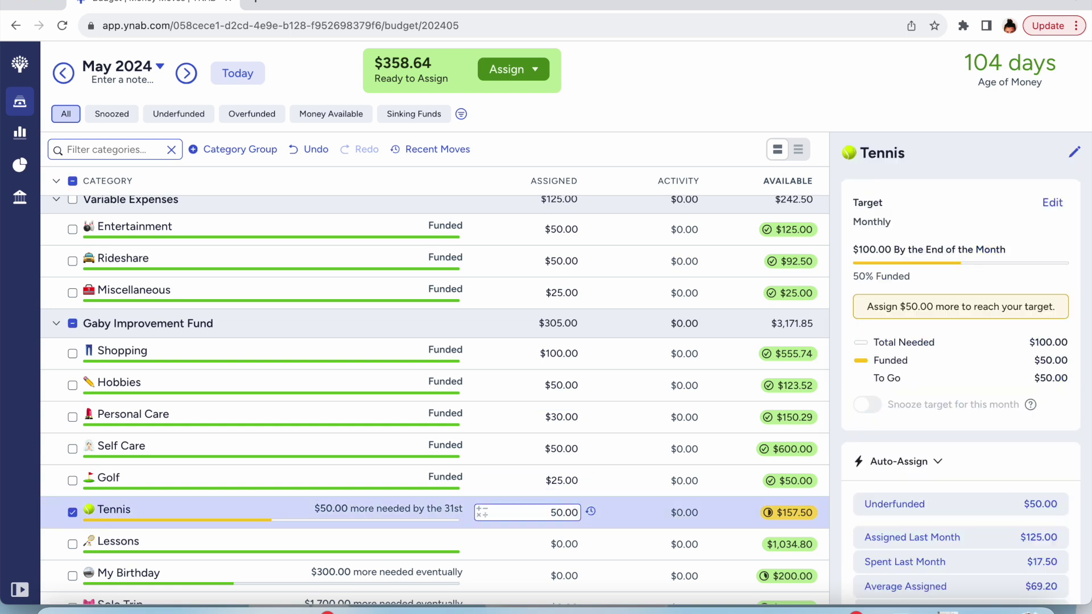
text(+50)
key(Return)
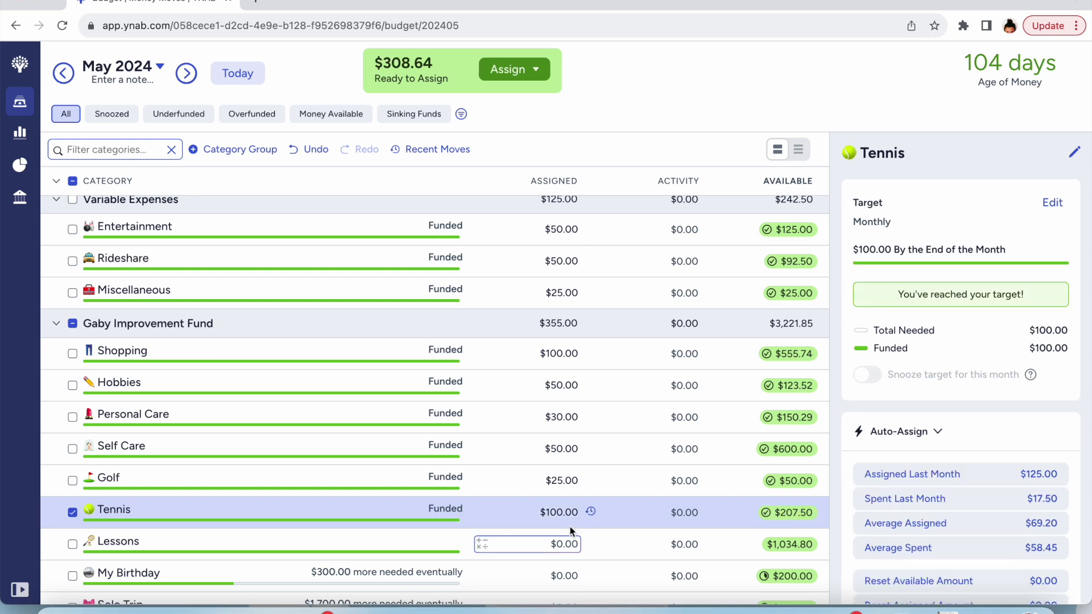
click(74, 514)
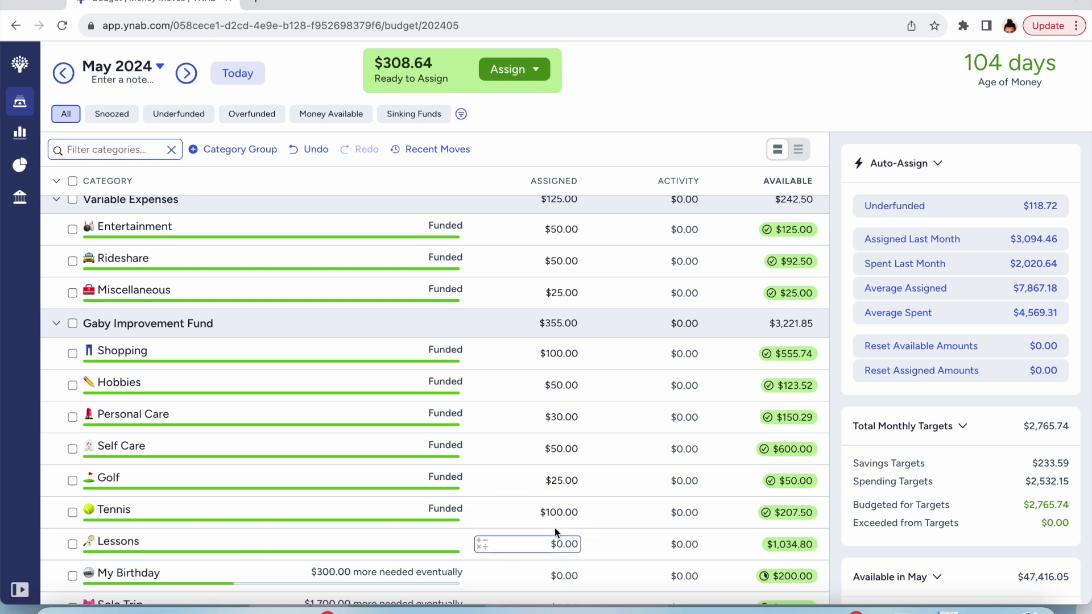
Step: Review the remaining May categories down to Sinking Funds and Credit Card Payments for targets still needing money
scroll(511, 554, down, 2)
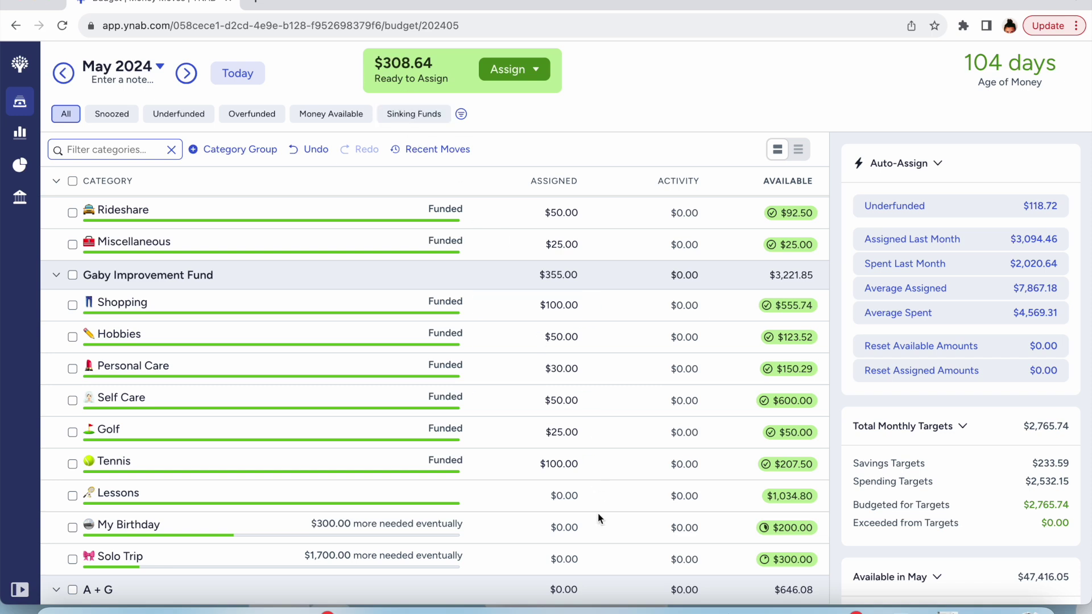
scroll(599, 517, down, 5)
scroll(598, 518, down, 5)
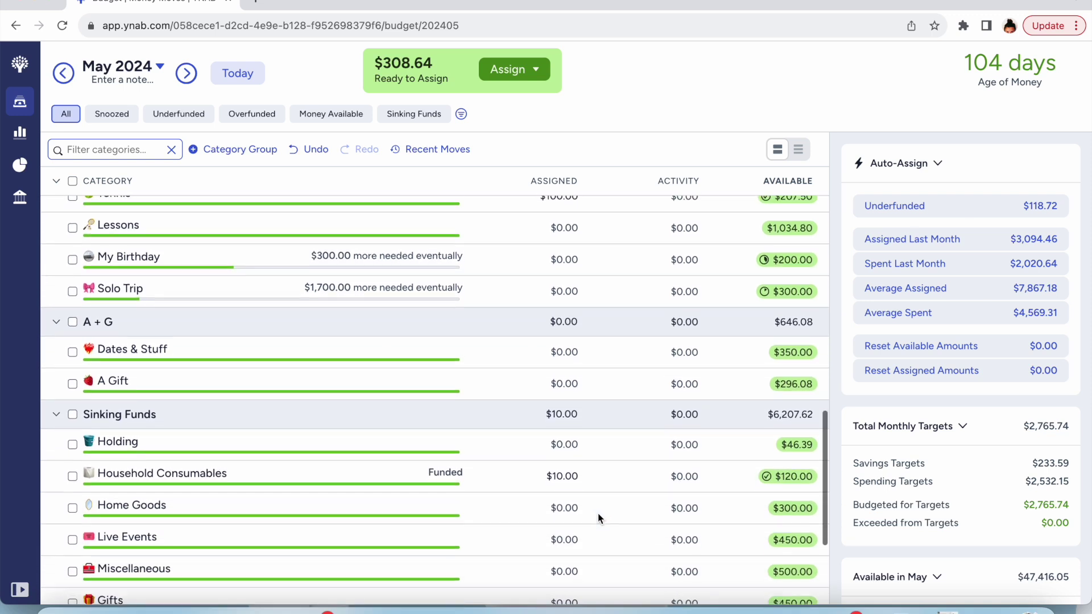
scroll(598, 518, down, 6)
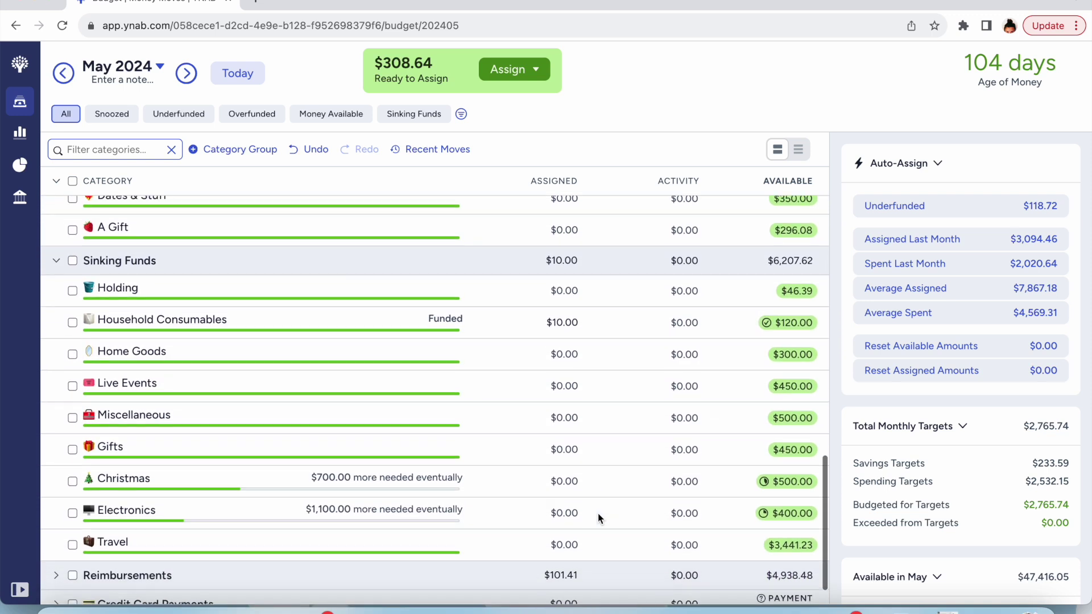
scroll(598, 513, down, 1)
scroll(598, 513, down, 1)
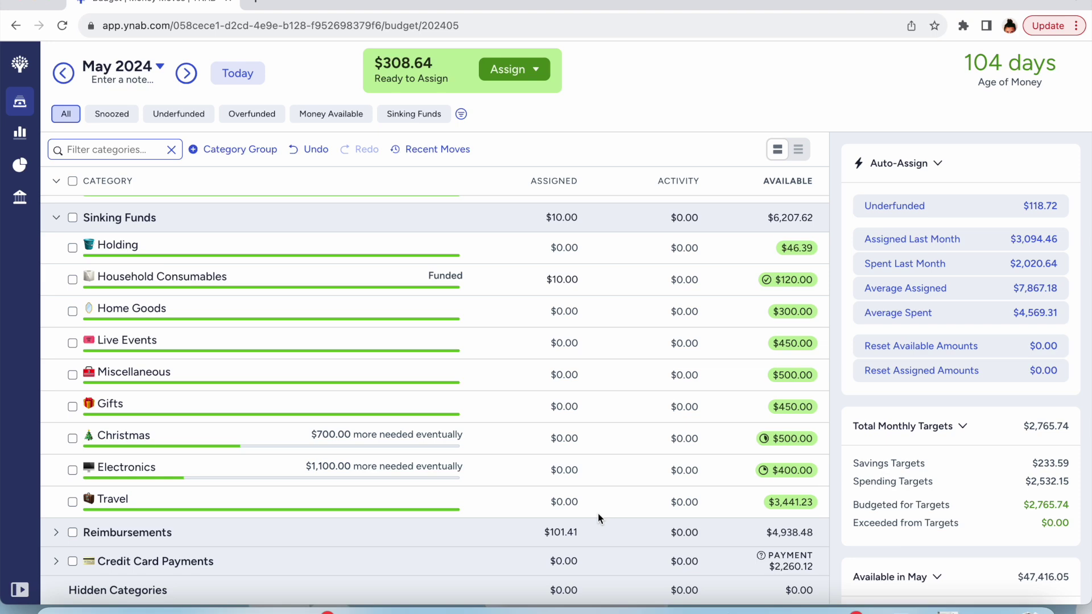
scroll(598, 513, up, 7)
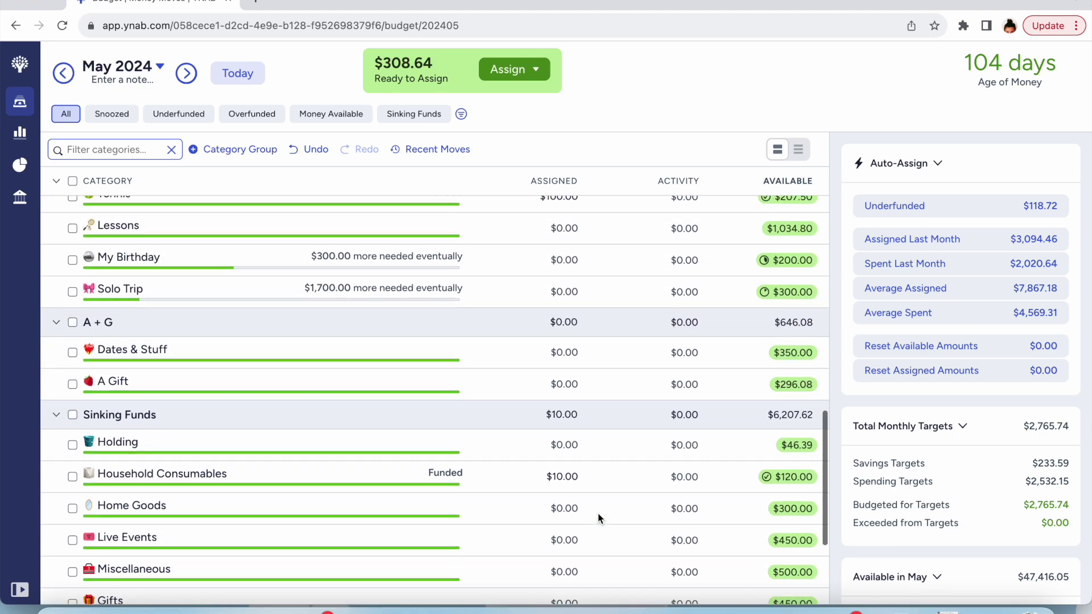
scroll(598, 513, up, 20)
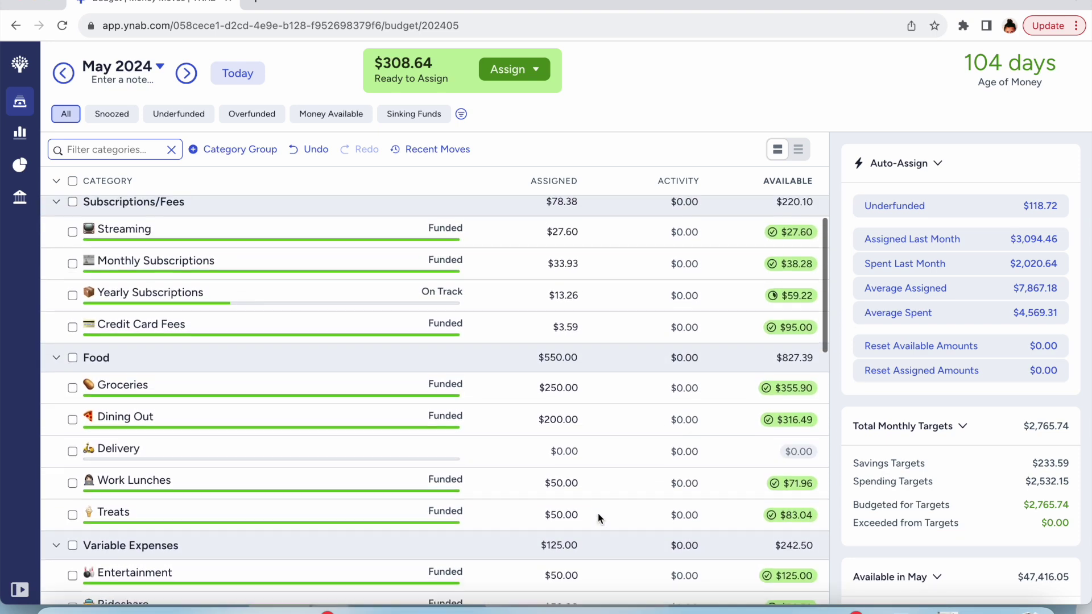
scroll(598, 513, up, 9)
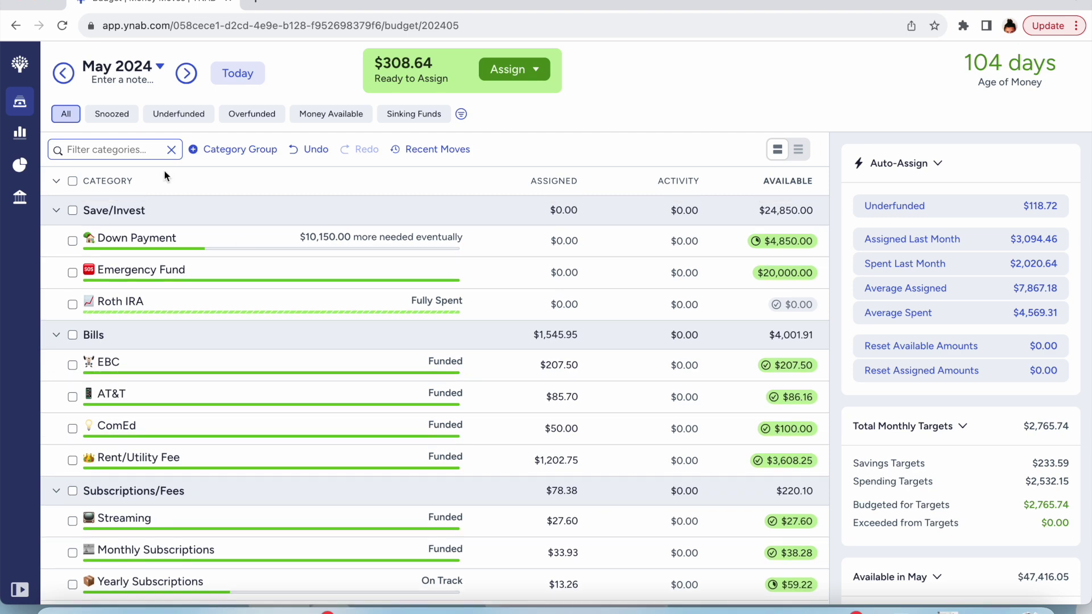
Step: Check the underfunded amount for all collapsed May groups except Reimbursements and Credit Card Payments, and restore the expanded, unselected list
click(56, 182)
click(72, 180)
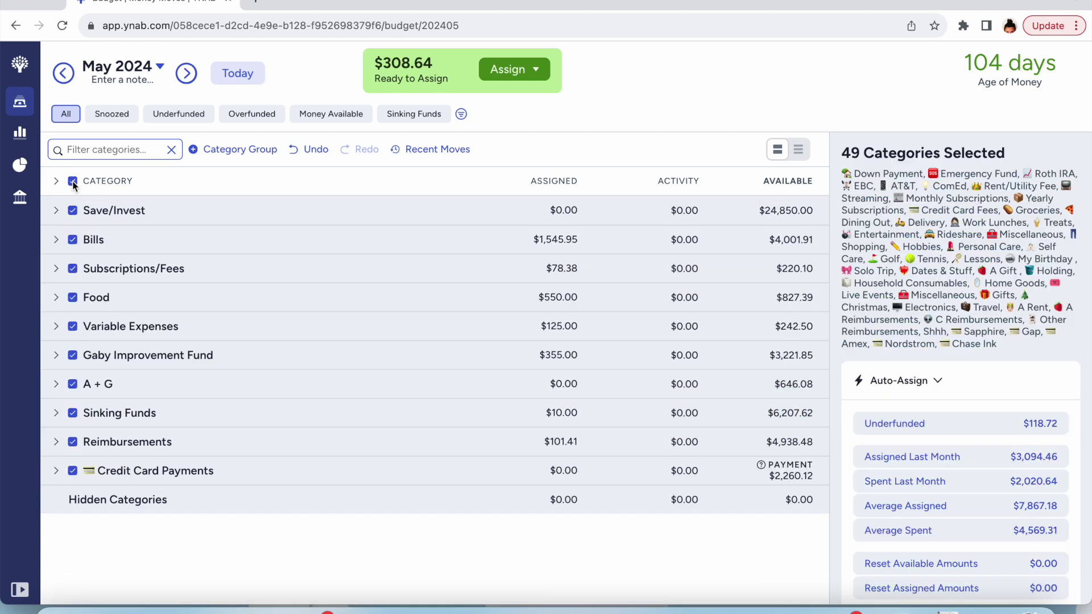
click(72, 471)
click(71, 444)
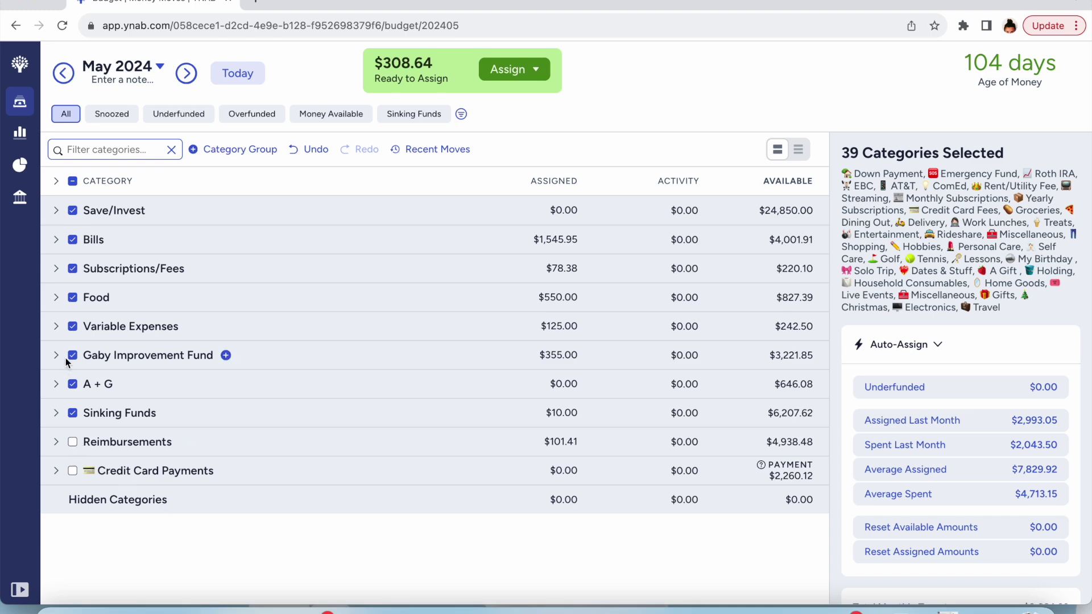
click(73, 181)
click(56, 182)
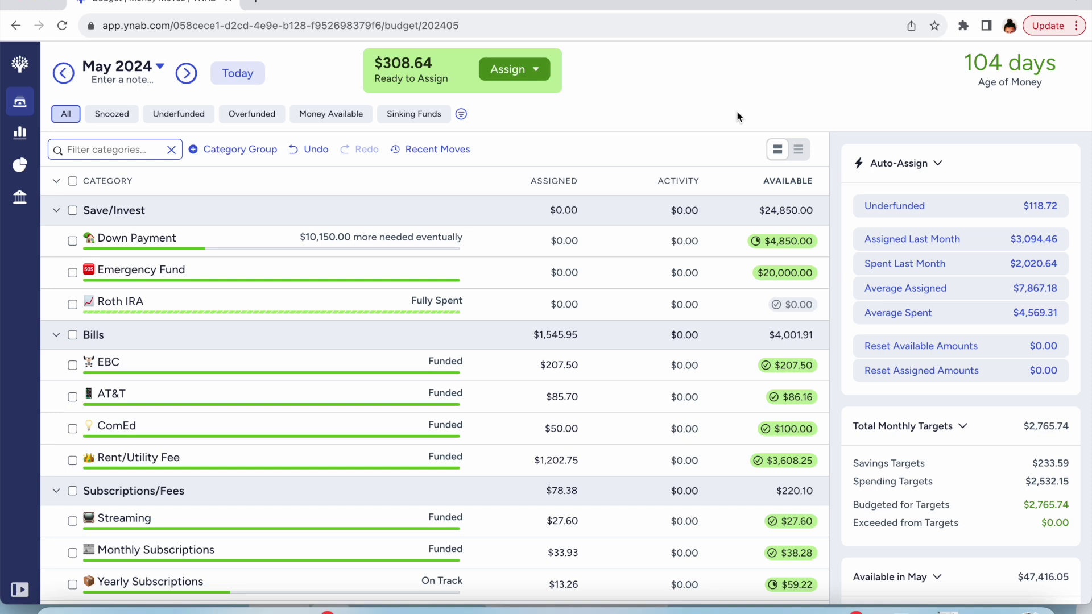
Step: Go to the April 2024 budget, add $50 to the amount assigned to Gifts under Sinking Funds, and deselect the category
key(alt+Left)
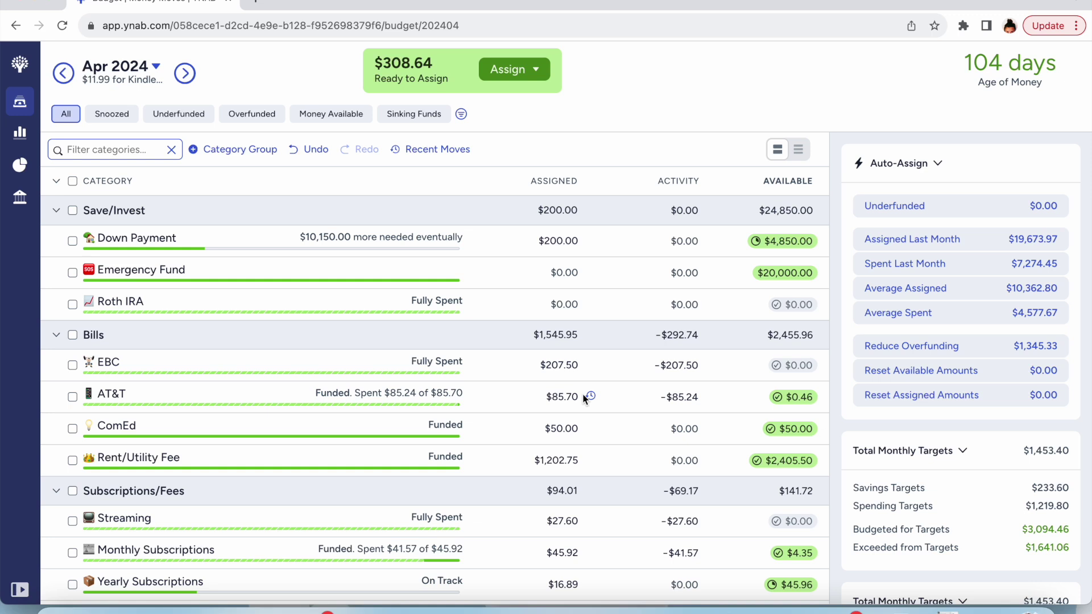
click(569, 430)
scroll(568, 421, down, 2)
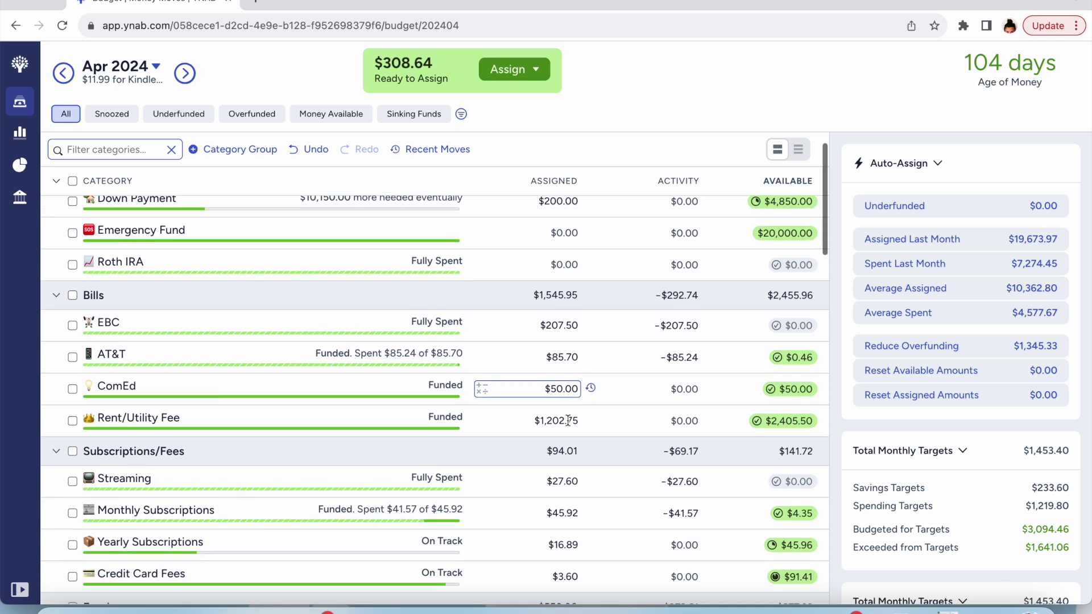
key(Escape)
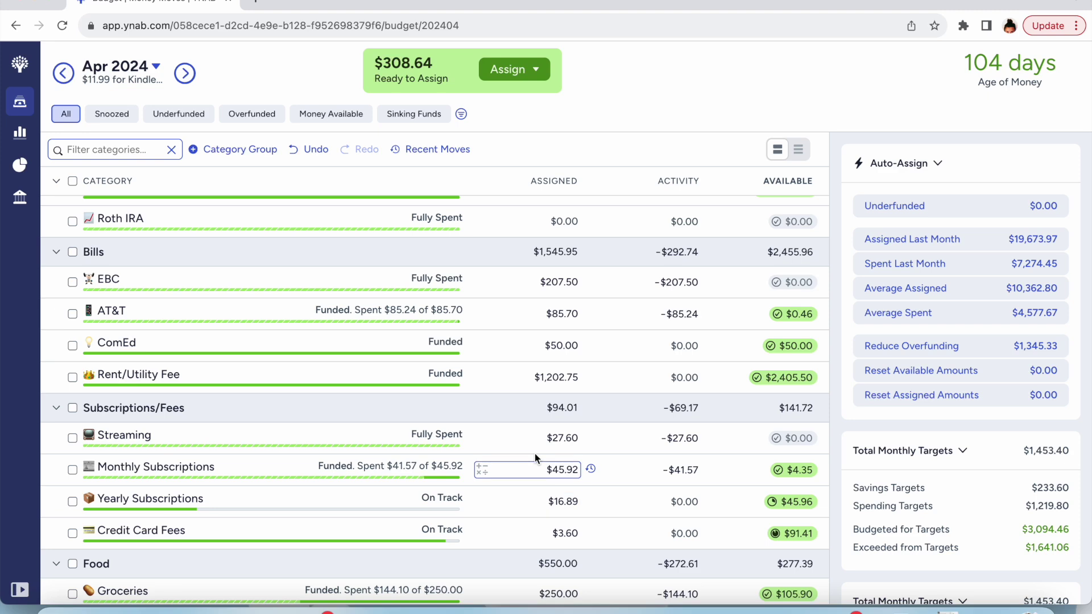
scroll(535, 452, down, 3)
scroll(535, 453, down, 9)
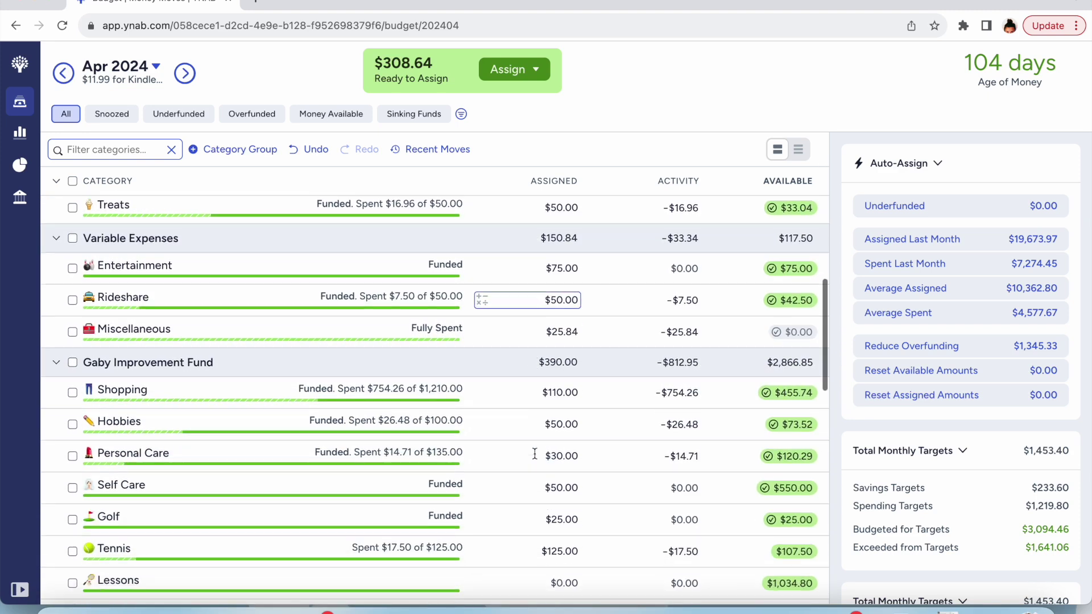
scroll(534, 453, down, 3)
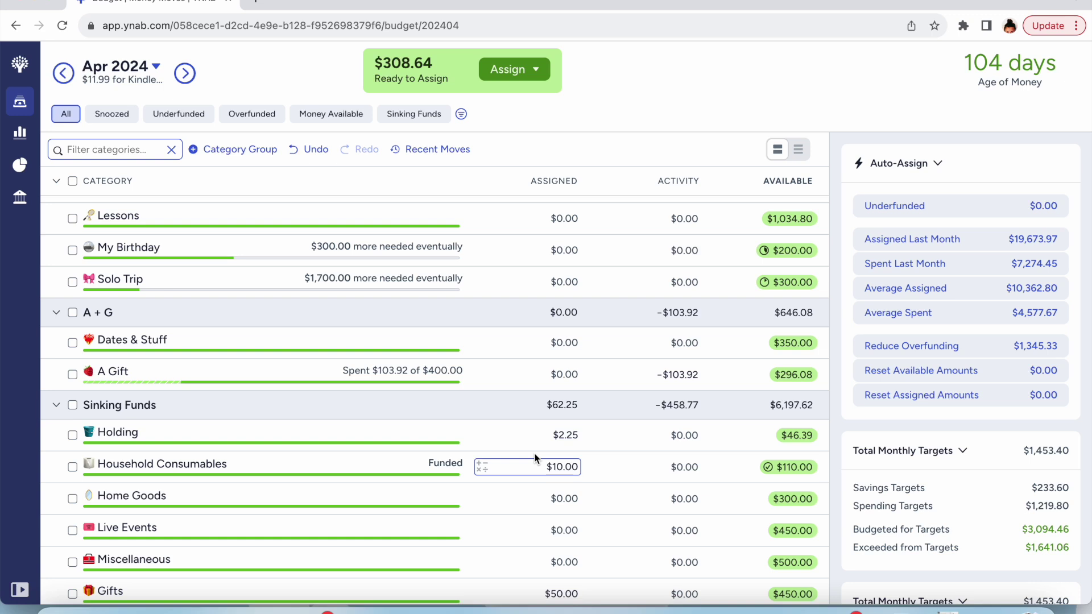
scroll(534, 452, down, 2)
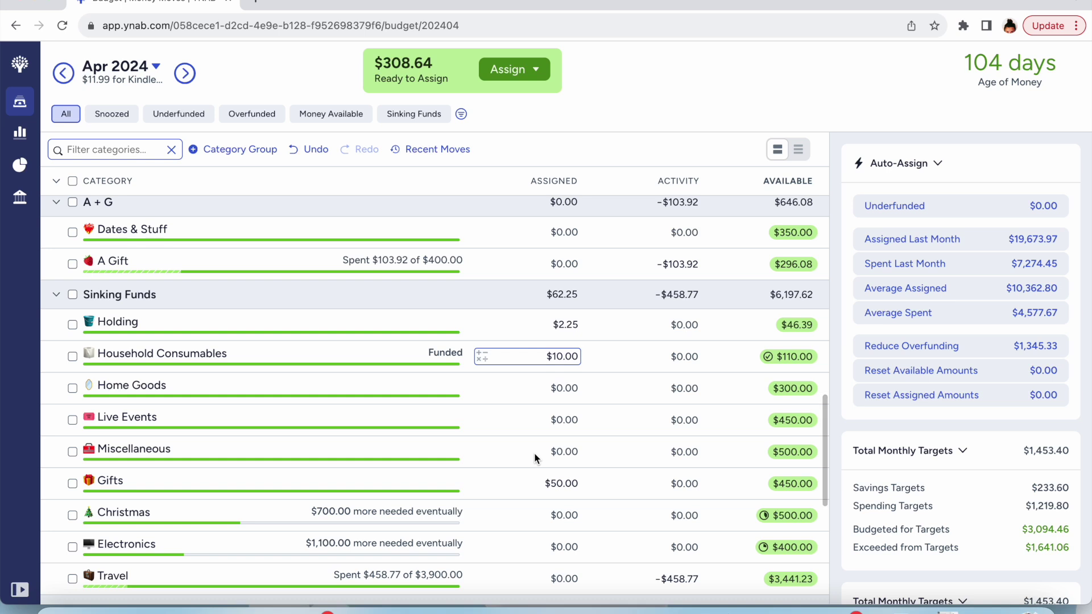
scroll(534, 452, down, 2)
scroll(695, 507, up, 2)
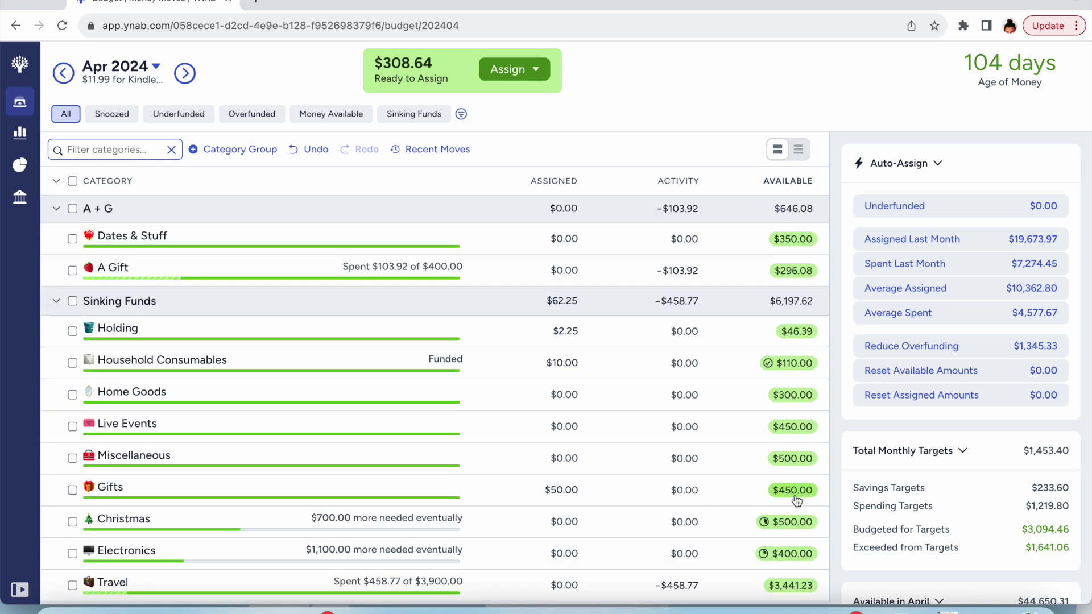
click(583, 496)
key(Right)
text(+50)
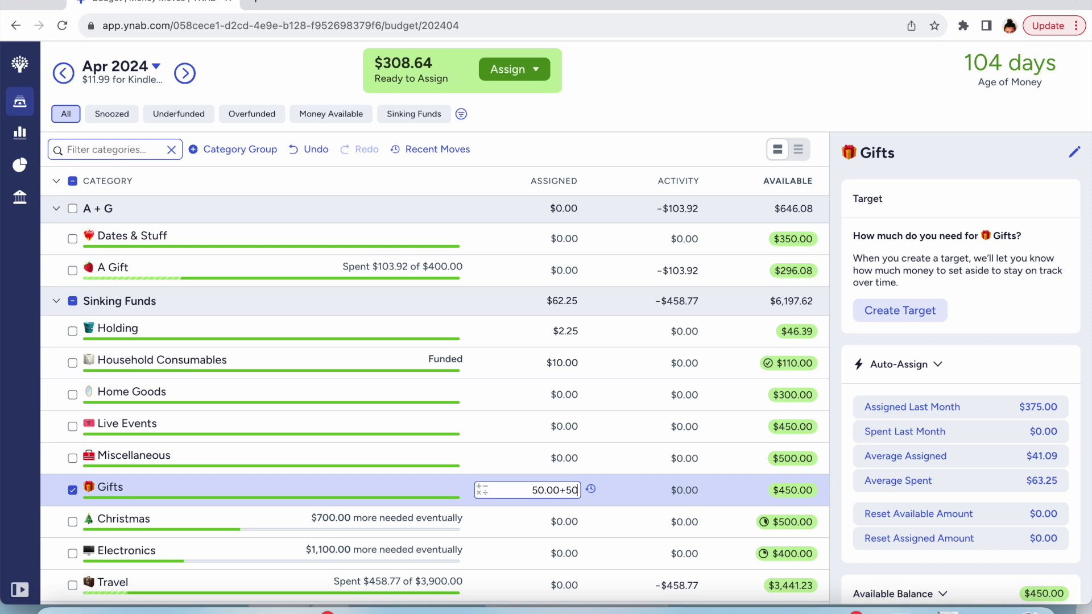
key(Return)
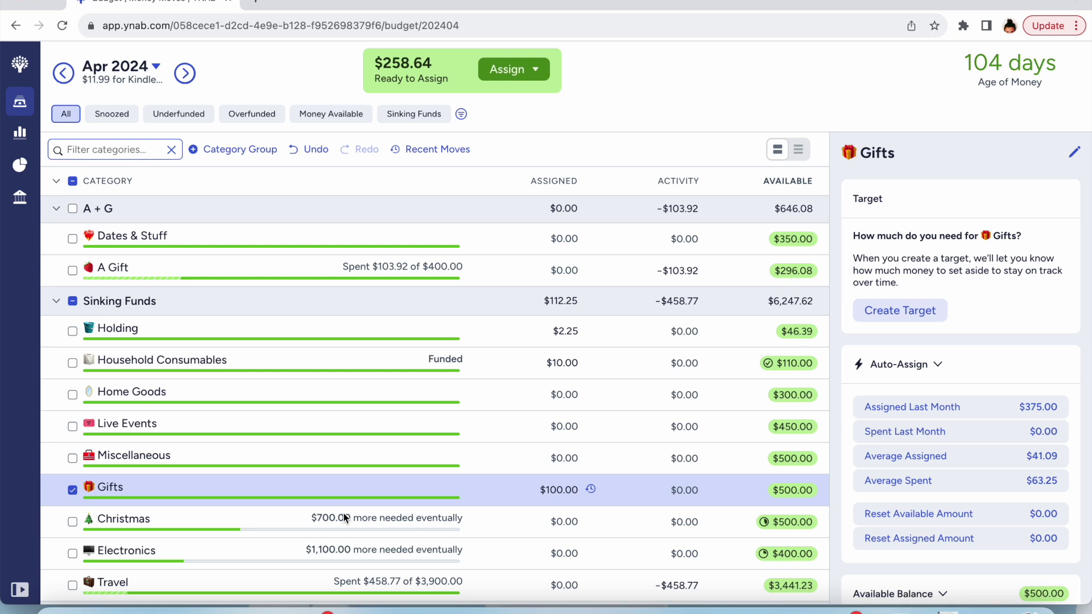
click(72, 489)
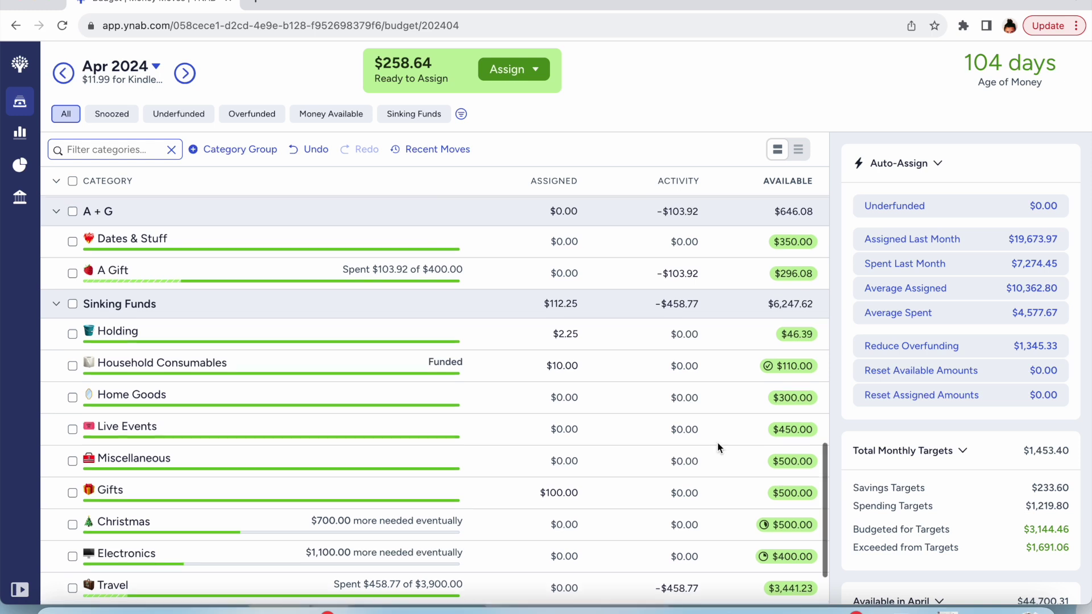
scroll(718, 448, up, 2)
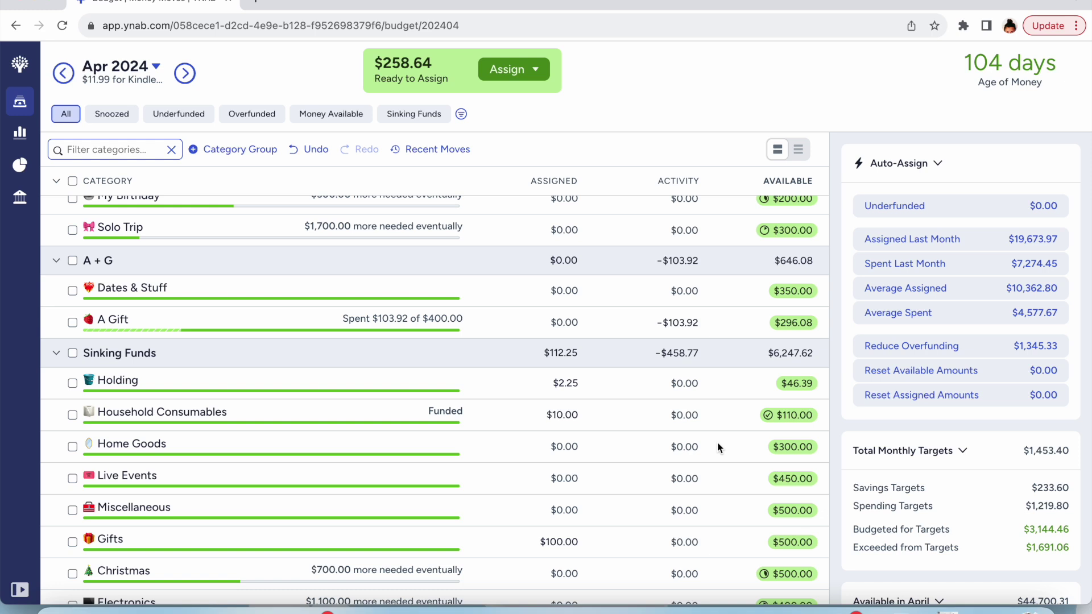
scroll(718, 446, up, 4)
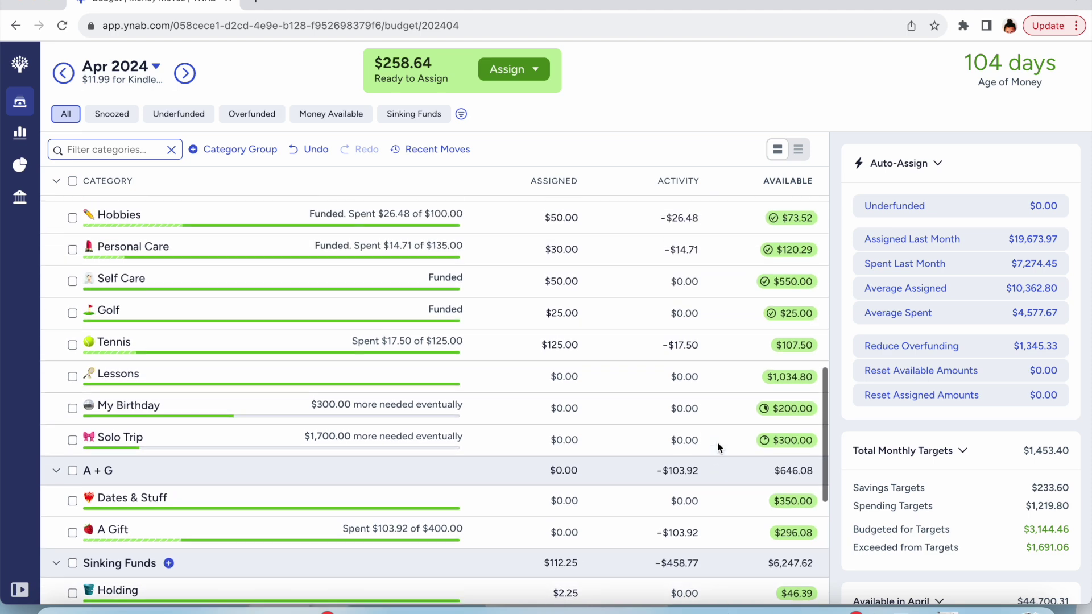
scroll(718, 444, up, 5)
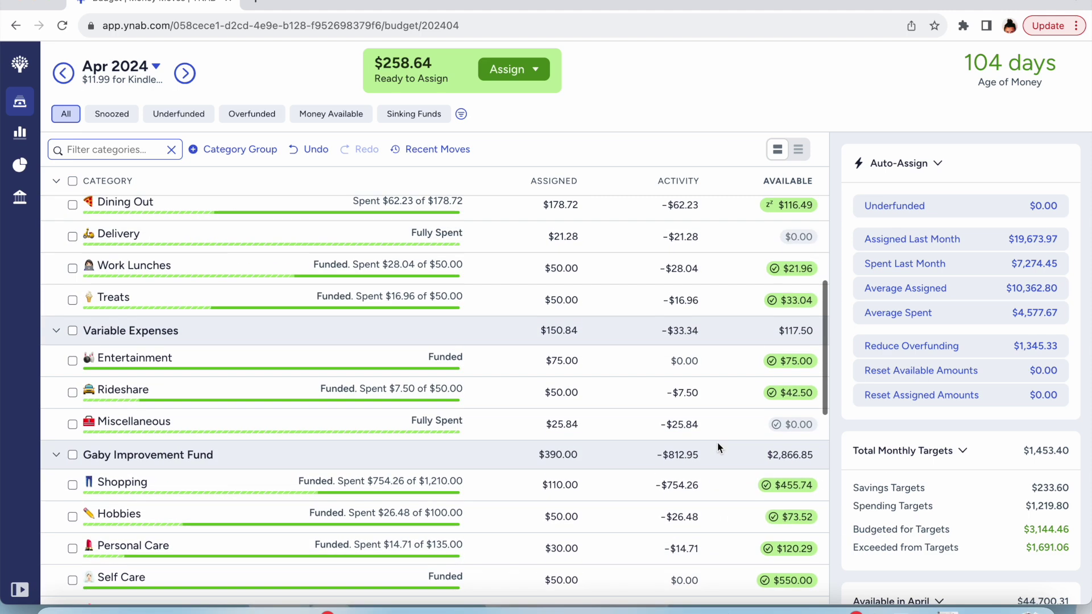
scroll(718, 442, up, 7)
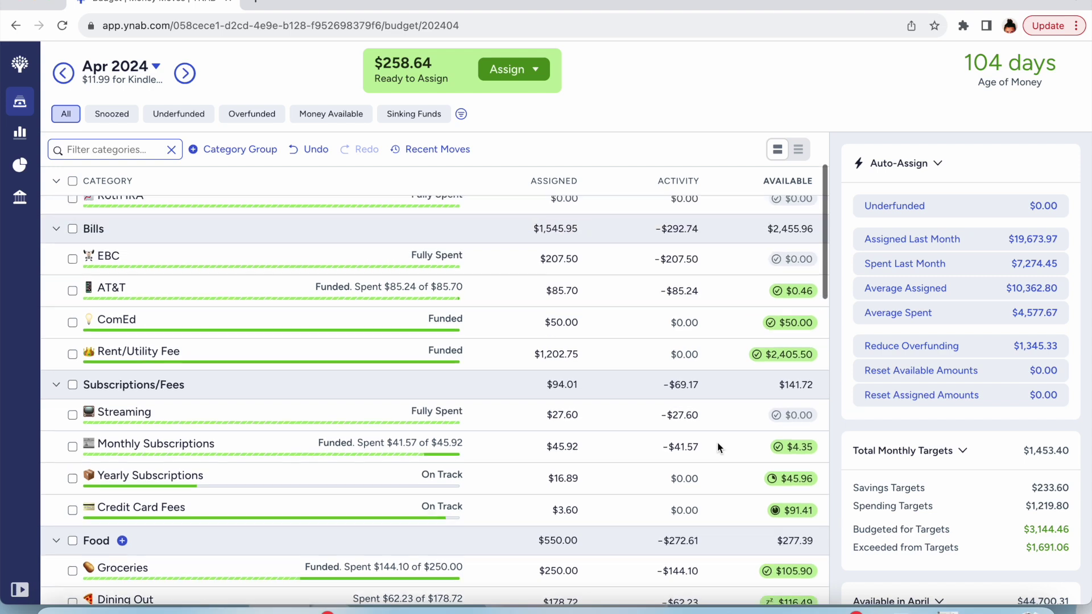
scroll(718, 442, up, 2)
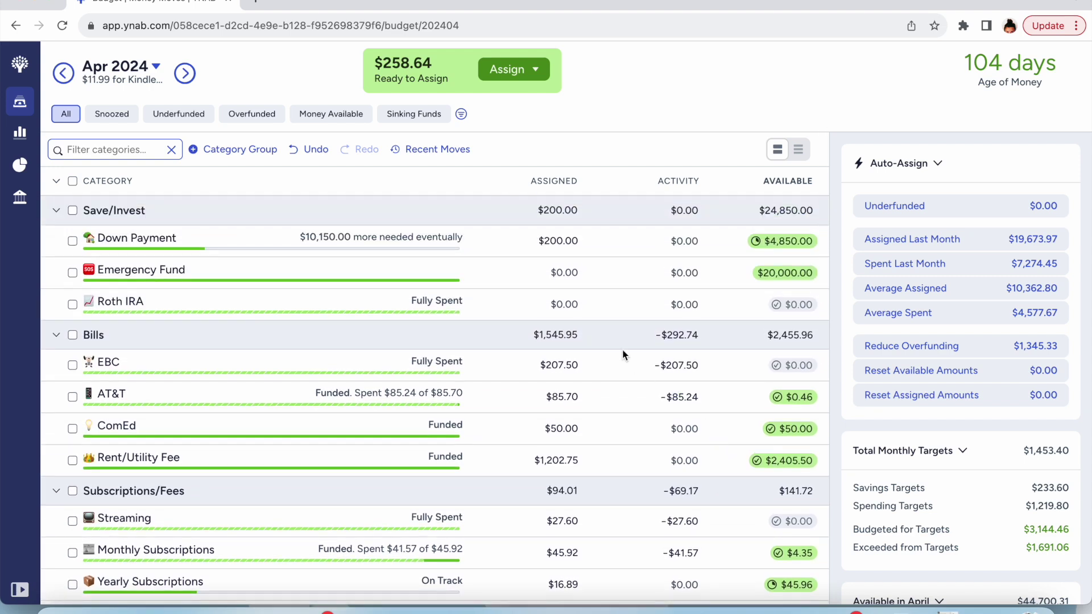
Step: Add $150 to April's assigned amount for Down Payment under Save/Invest and deselect the category
click(571, 241)
key(Right)
text(+150)
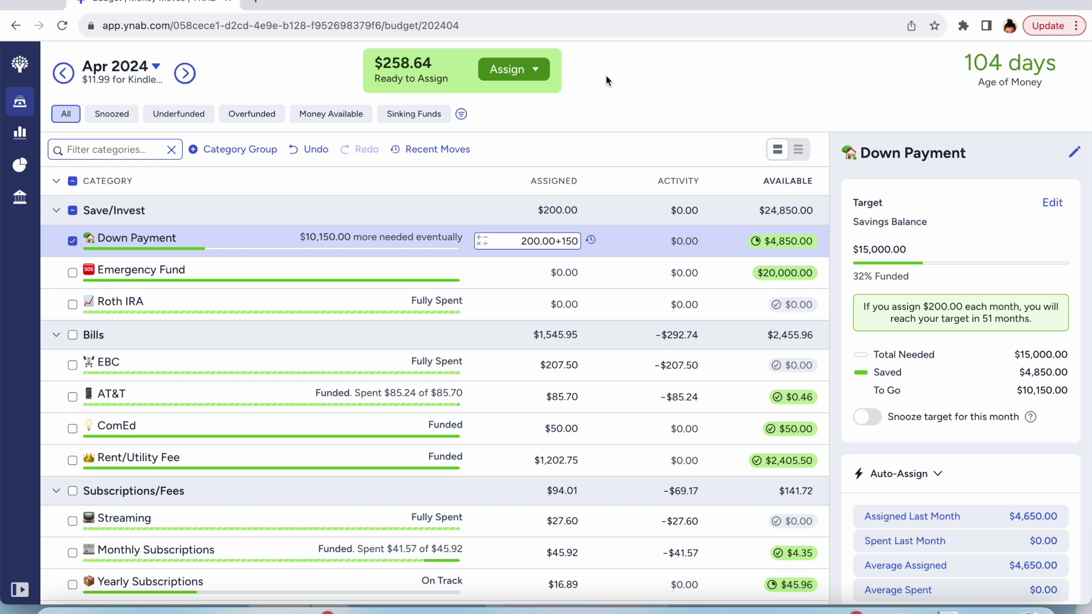
key(Return)
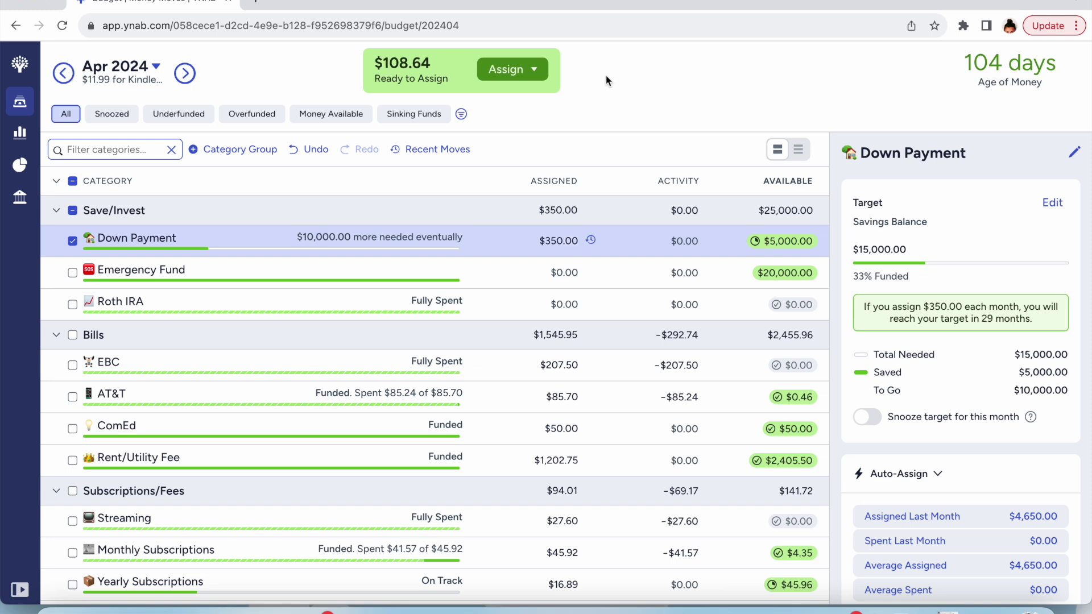
click(73, 240)
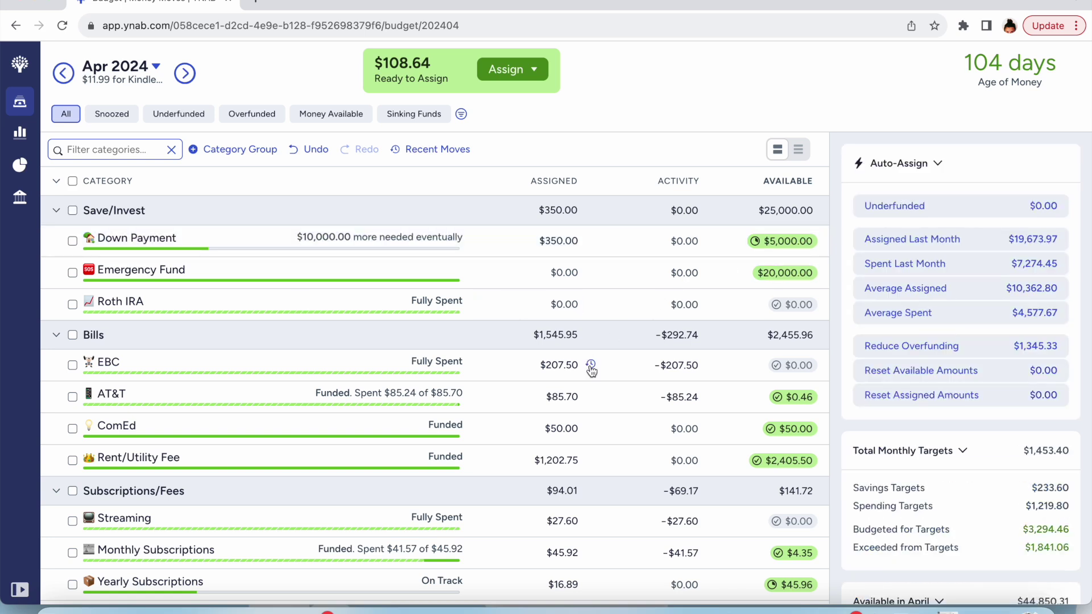
Step: Assign $50 to Travel under Sinking Funds in the April budget
scroll(647, 439, down, 3)
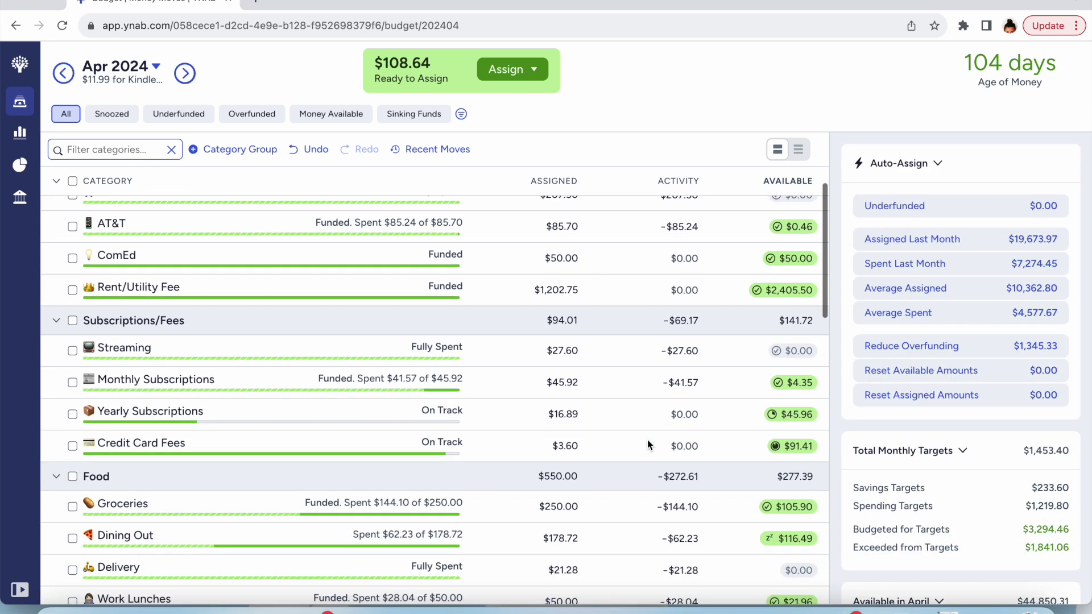
scroll(648, 439, down, 2)
scroll(648, 443, down, 4)
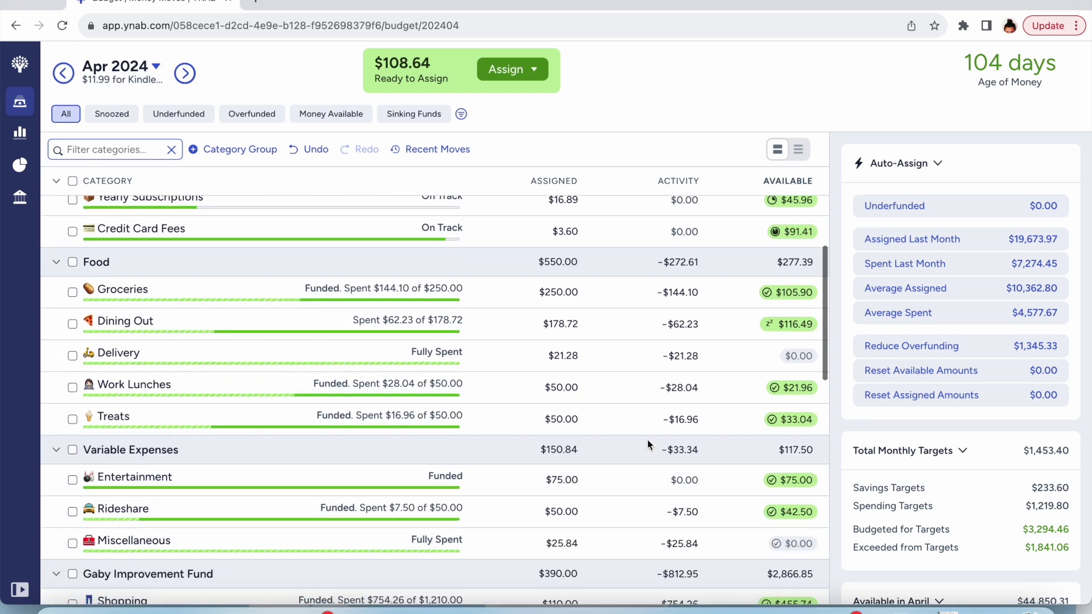
scroll(648, 445, down, 3)
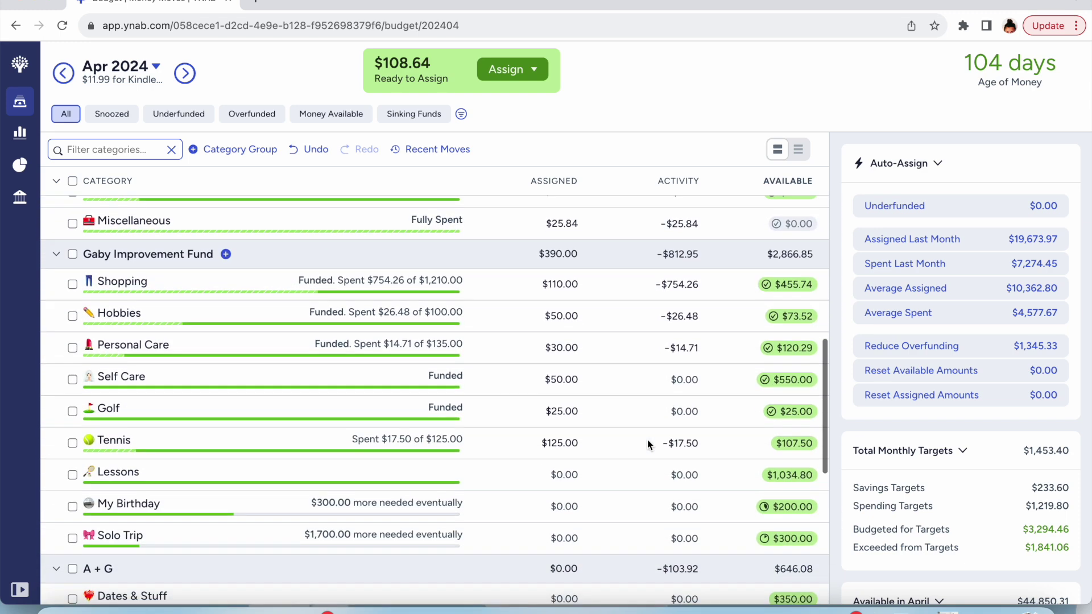
scroll(648, 445, down, 1)
scroll(648, 445, down, 2)
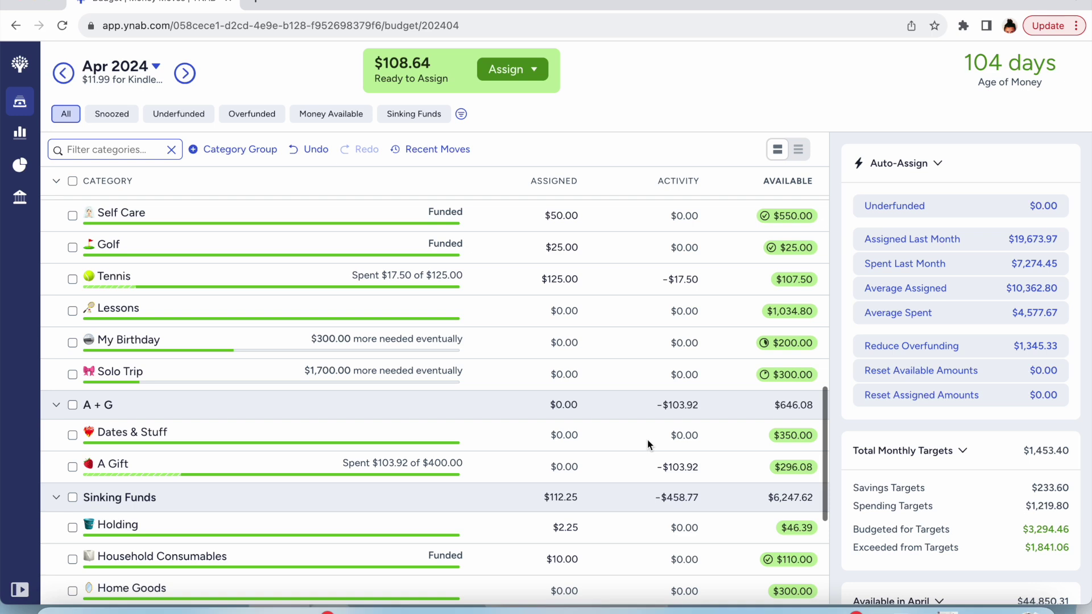
scroll(648, 444, down, 3)
scroll(647, 445, down, 1)
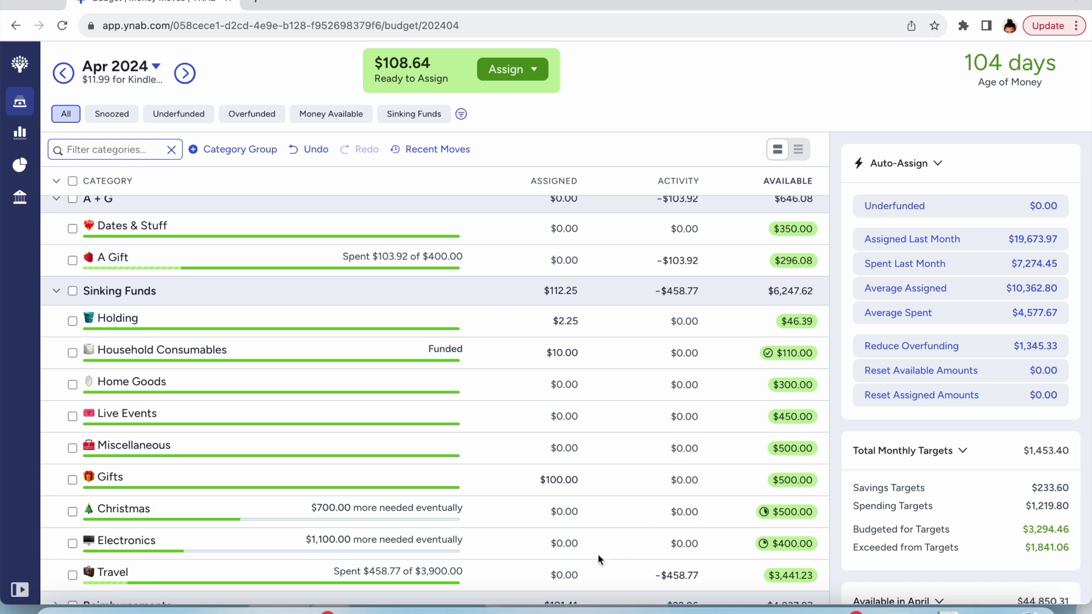
click(568, 575)
text(50)
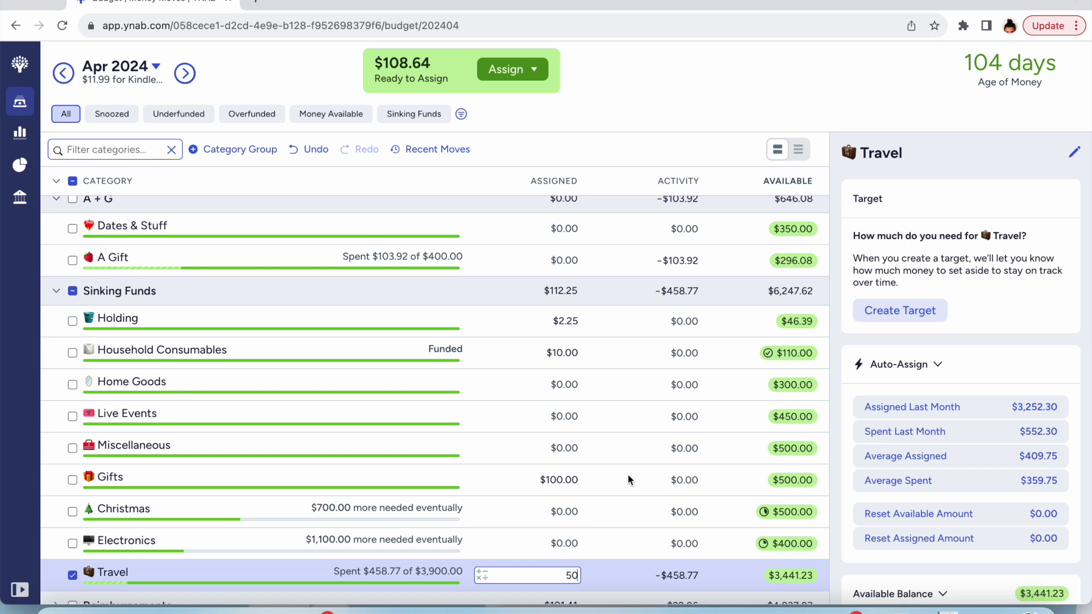
key(Return)
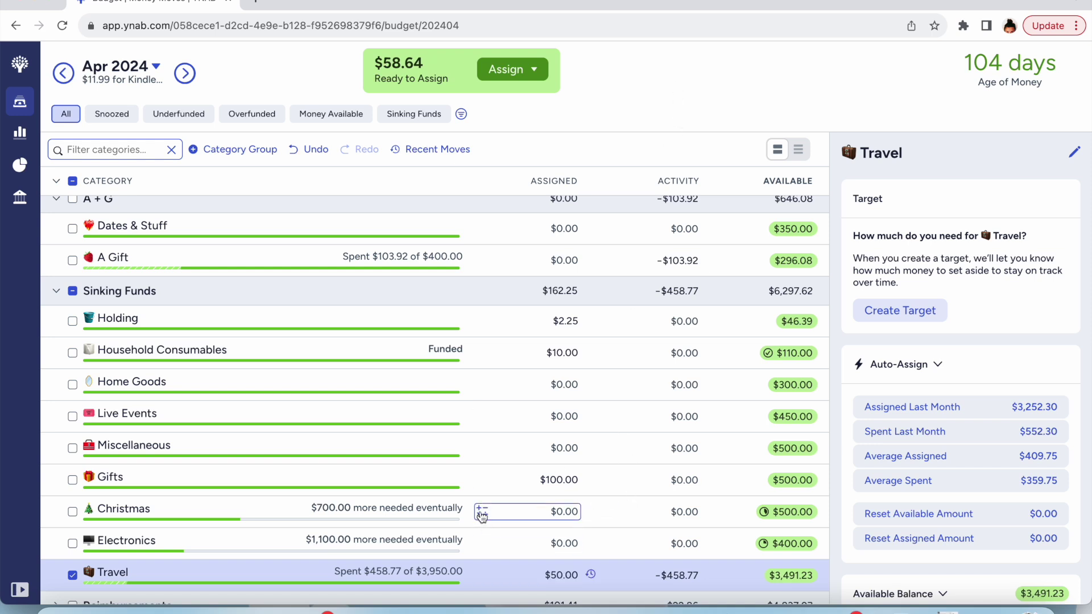
Step: Add $3.64 to April's assigned amount for Holding under Sinking Funds and deselect the category
scroll(294, 422, up, 2)
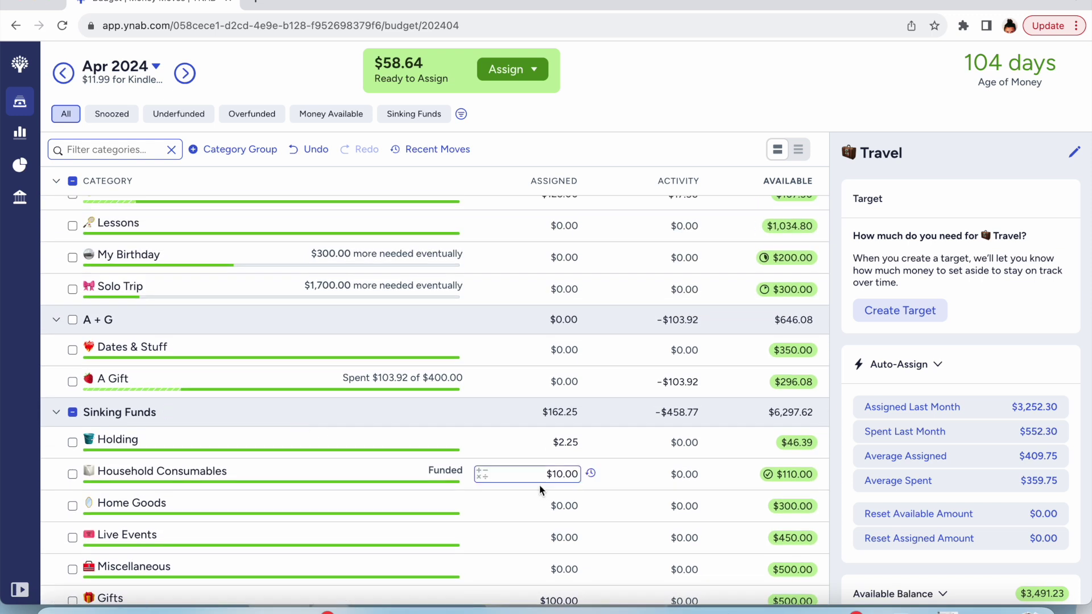
click(563, 442)
text(+3.64)
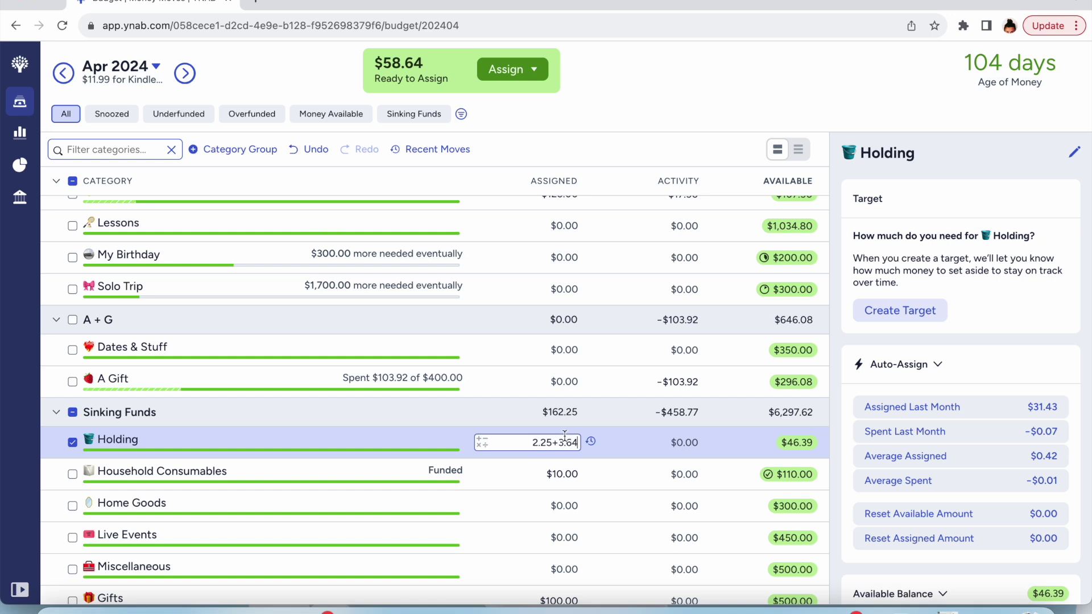
click(660, 83)
scroll(312, 455, up, 2)
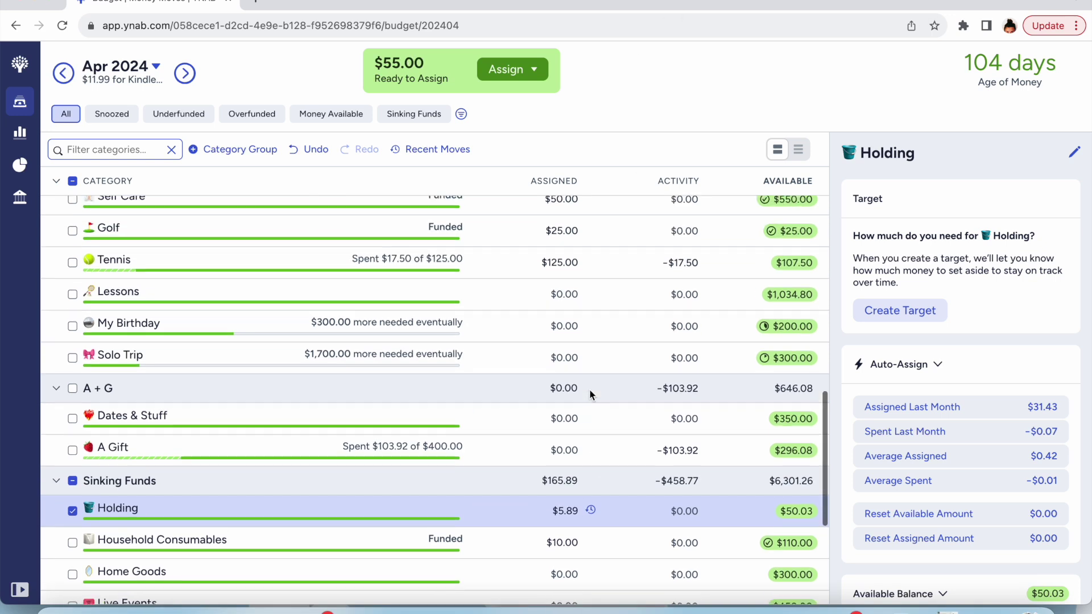
click(72, 565)
Step: Add $55 to April's assigned amount for Down Payment under Save/Invest and deselect the category
scroll(313, 500, up, 5)
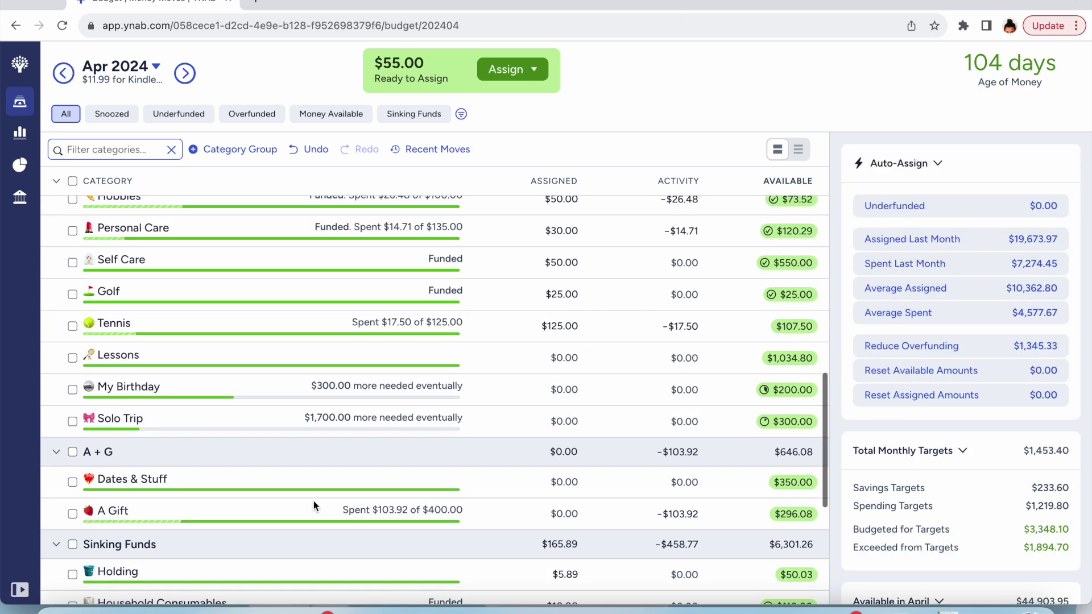
scroll(313, 501, up, 10)
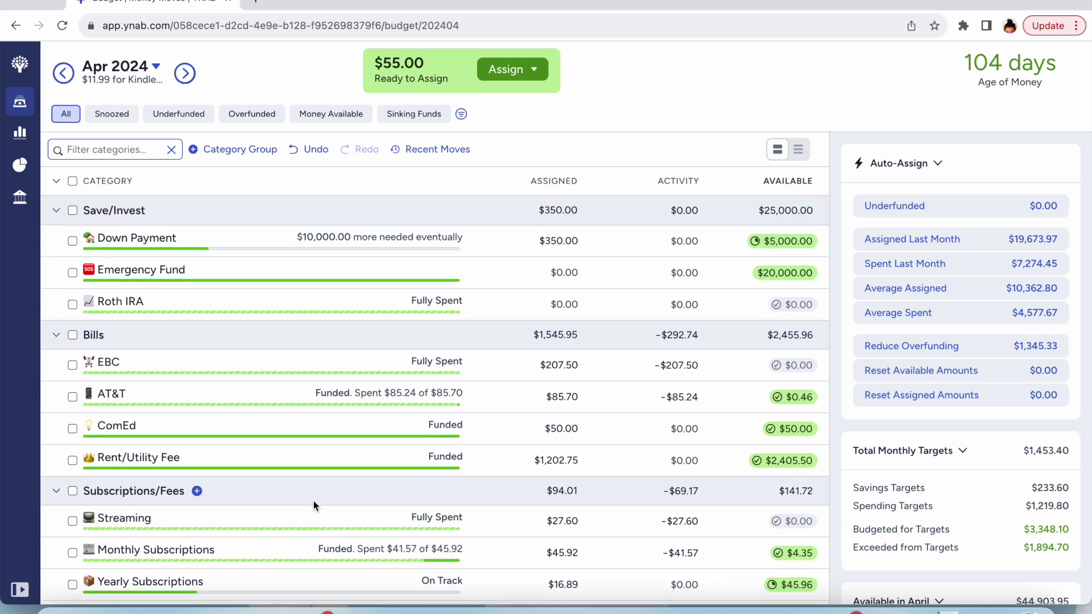
click(578, 242)
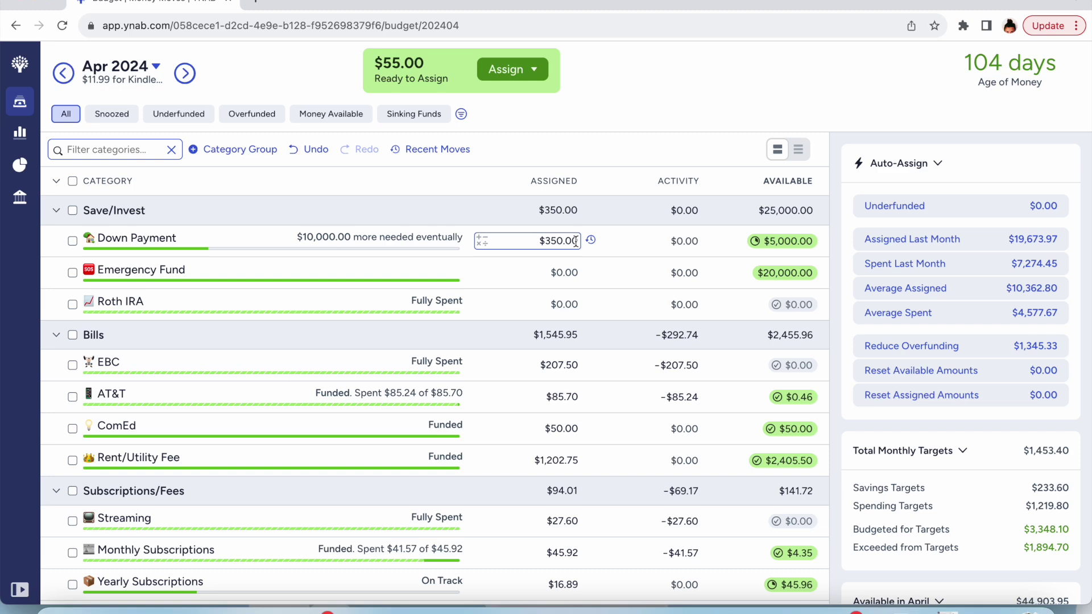
click(575, 241)
text(+55)
key(Return)
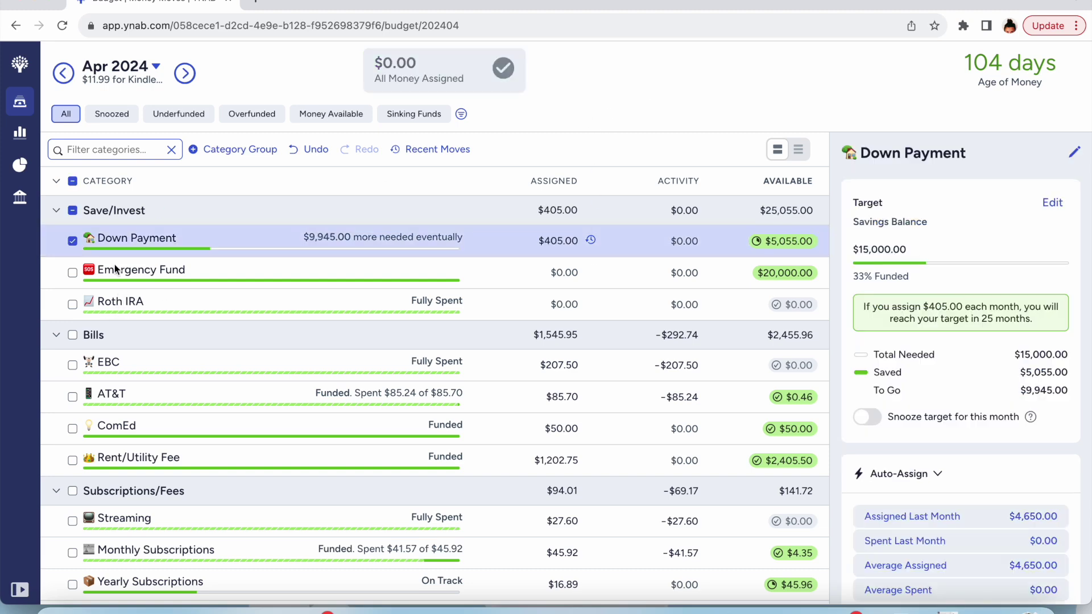
click(73, 240)
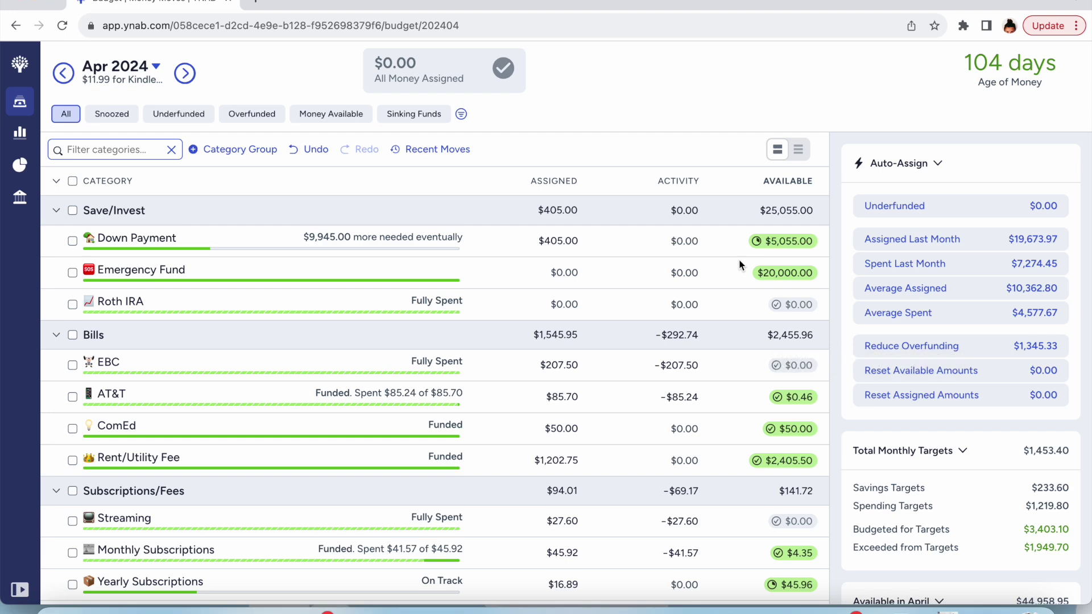
Step: Review the assigned and available amounts of April's categories down through Sinking Funds, and return to Save/Invest
scroll(735, 333, down, 2)
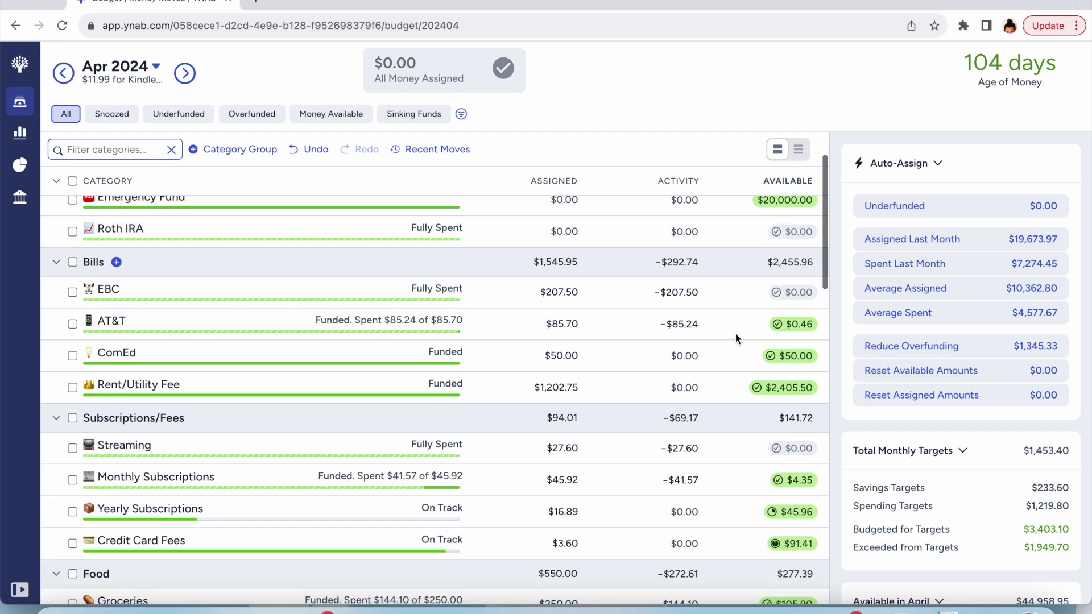
scroll(735, 333, down, 8)
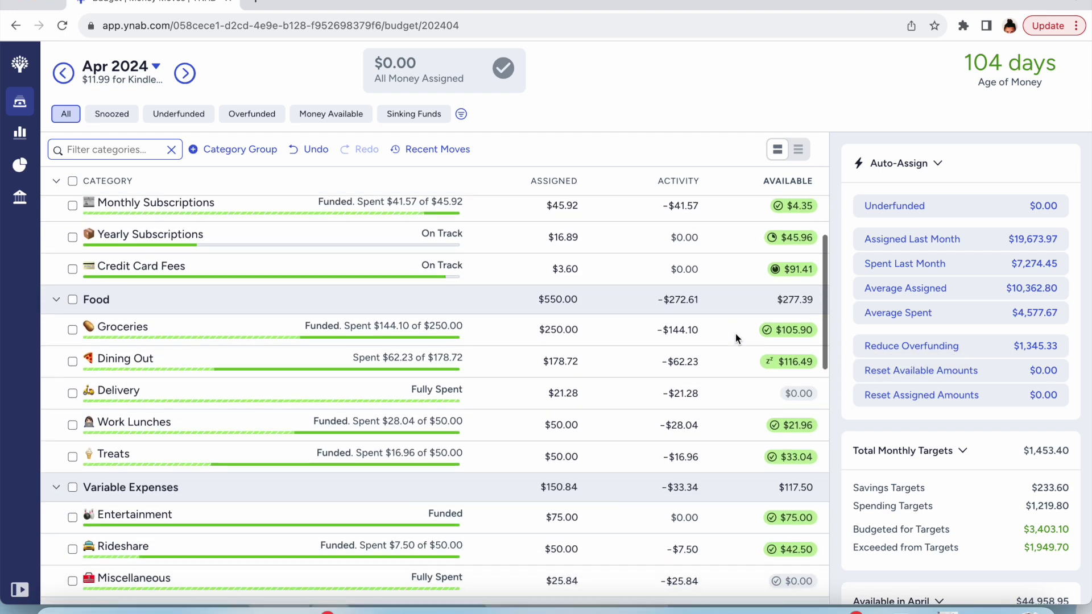
scroll(736, 333, down, 2)
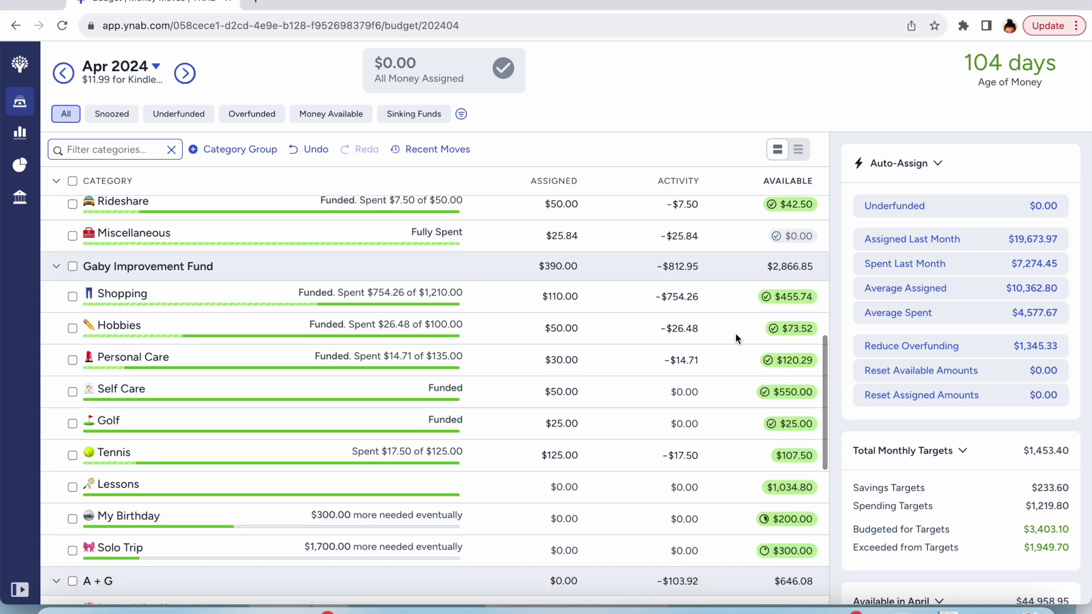
scroll(735, 333, down, 1)
scroll(735, 334, down, 3)
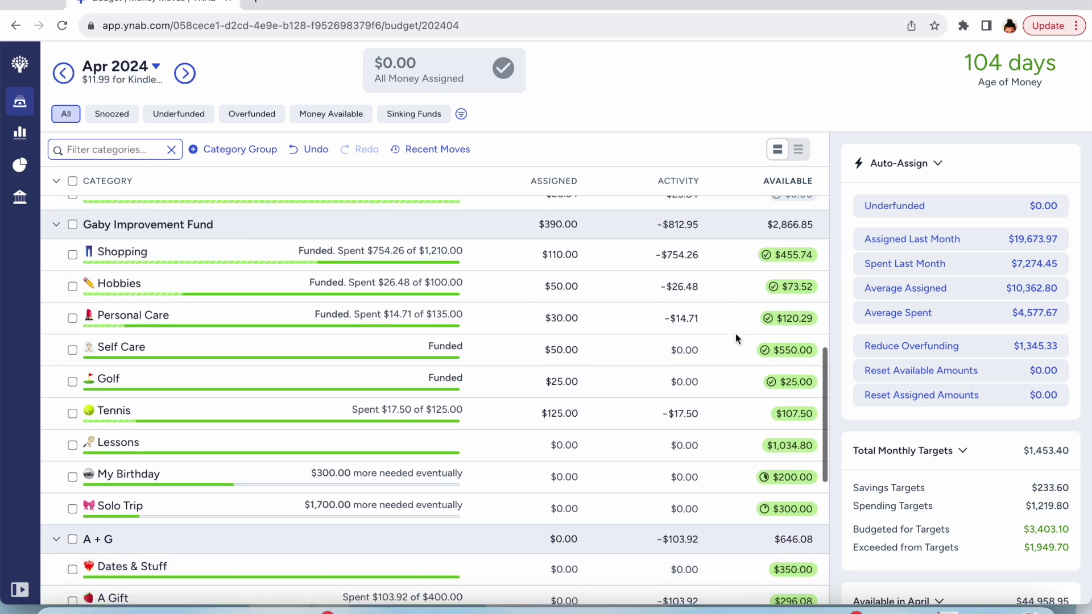
scroll(735, 333, down, 4)
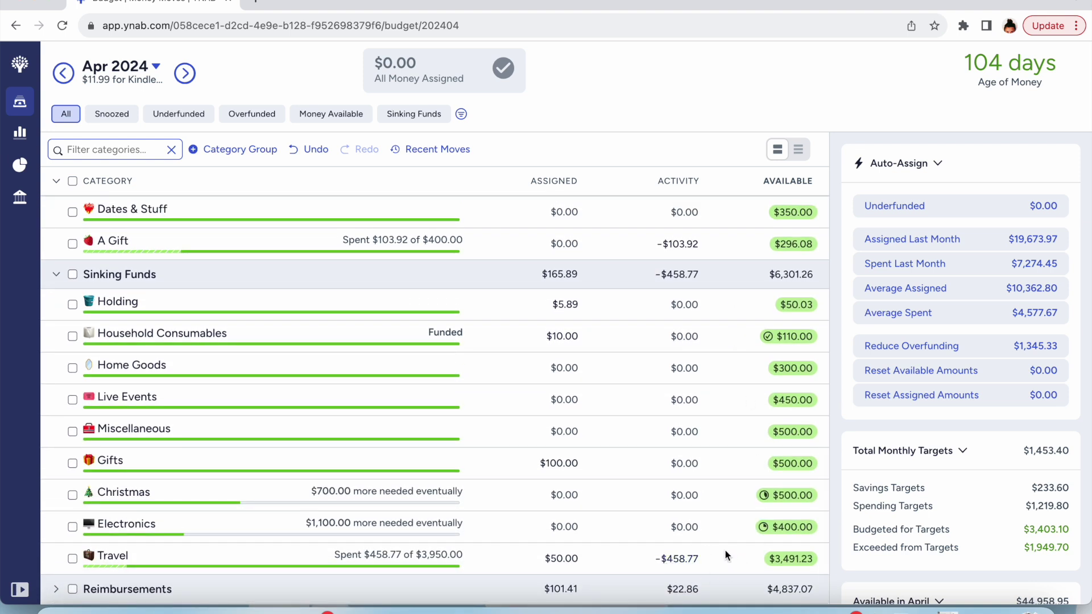
scroll(725, 555, up, 1)
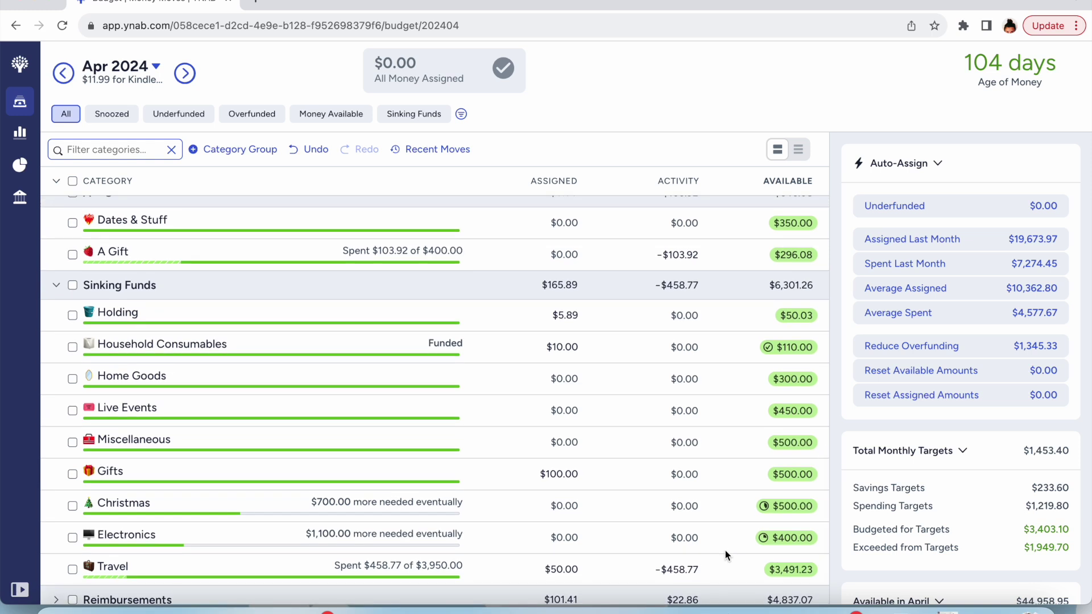
scroll(725, 555, up, 1)
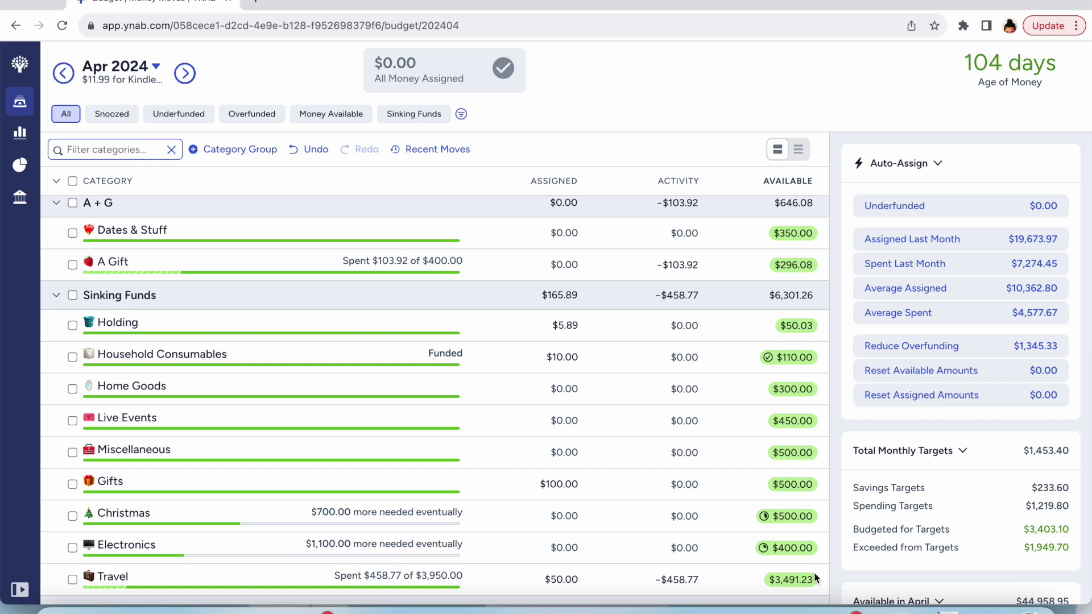
scroll(815, 578, up, 1)
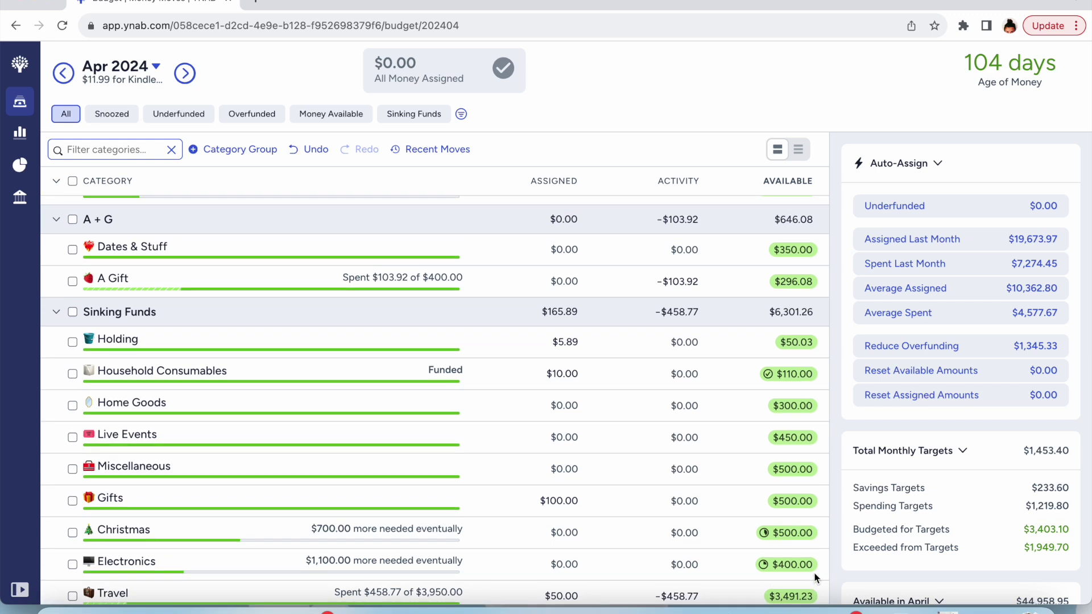
scroll(808, 560, up, 2)
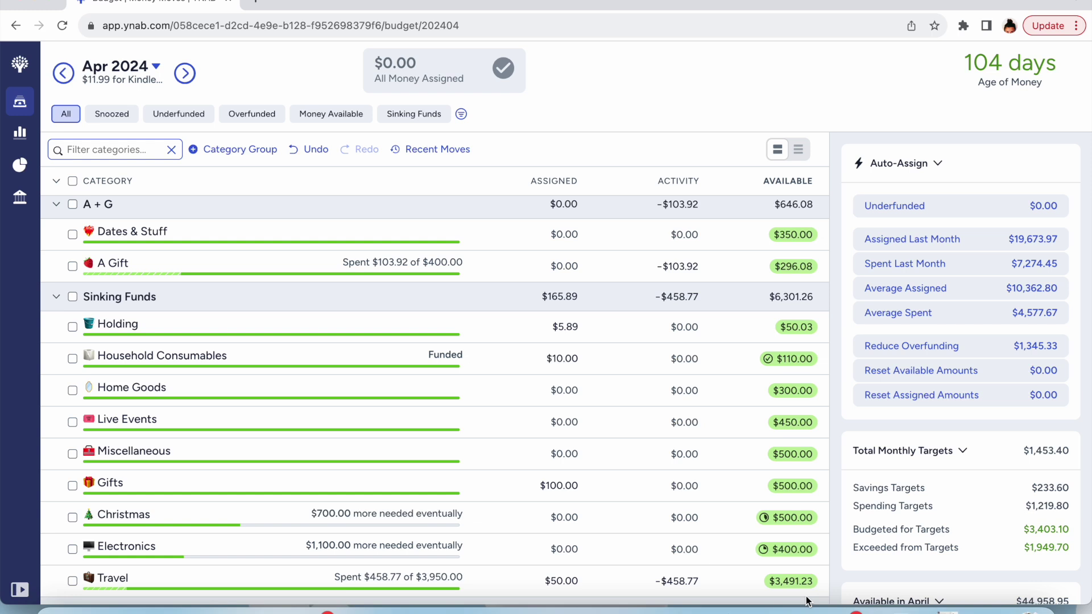
click(546, 573)
scroll(564, 571, up, 20)
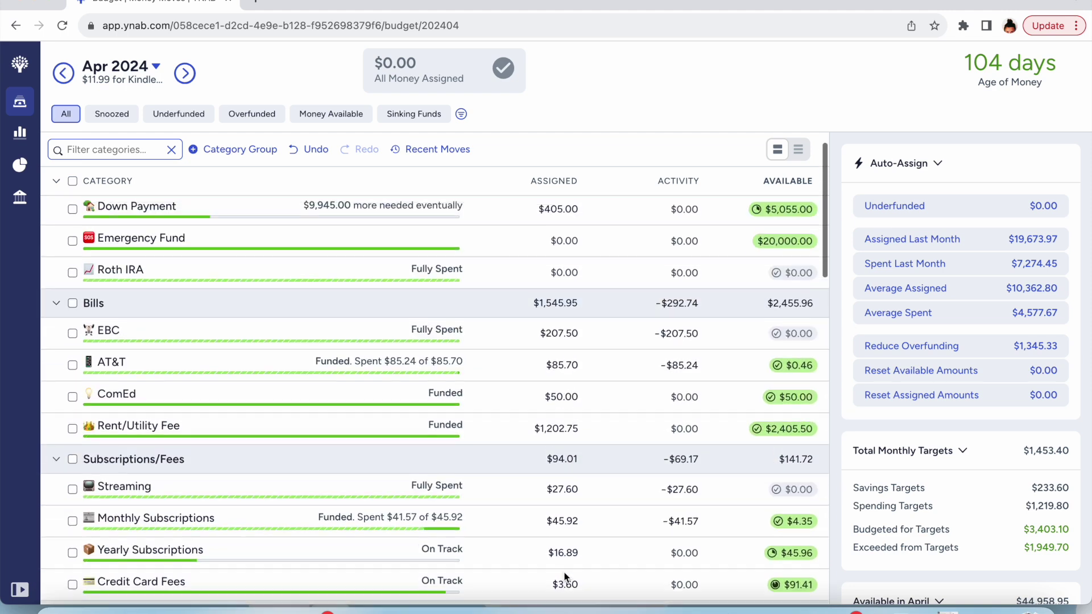
scroll(564, 577, up, 1)
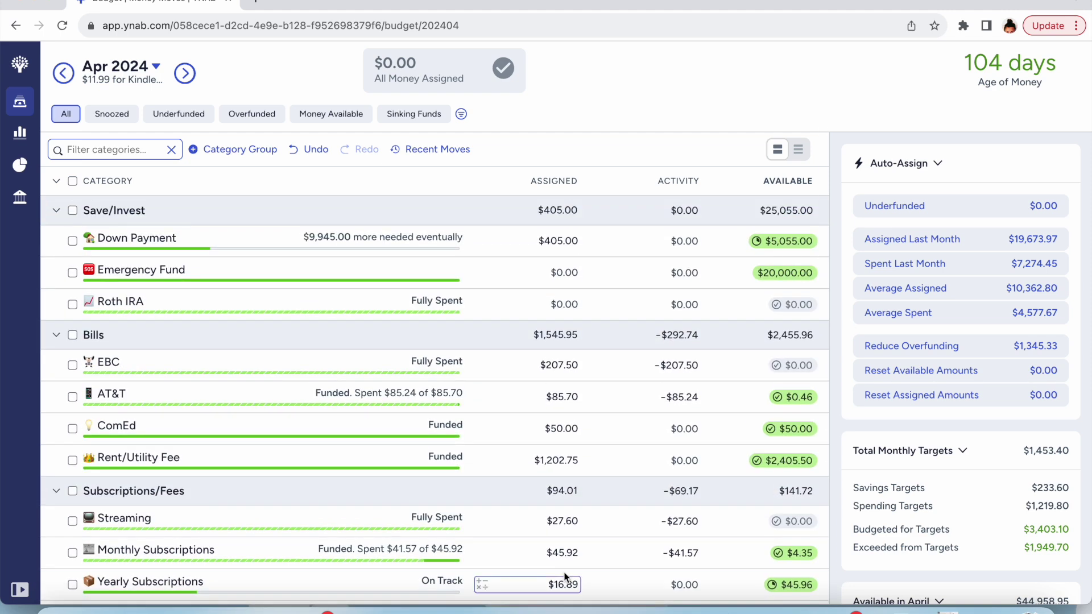